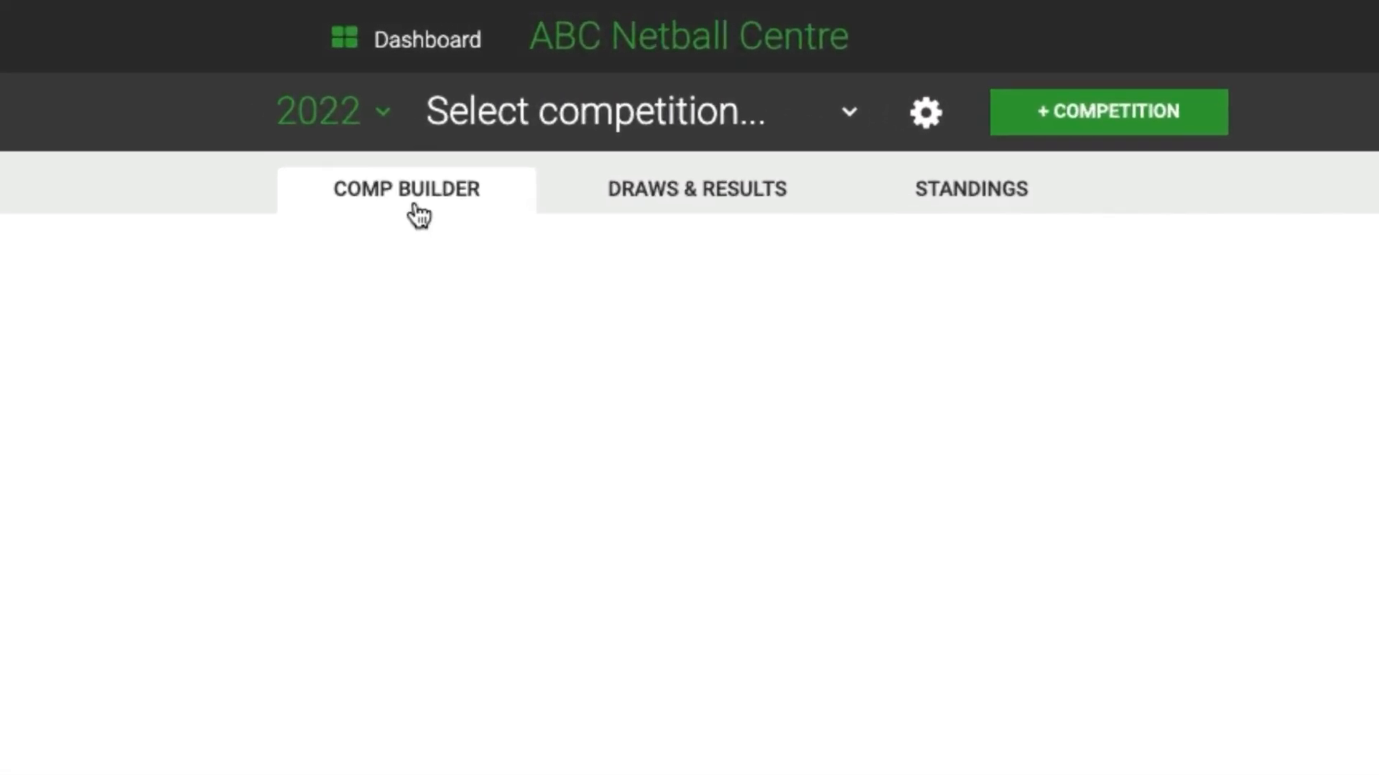
Look at the Draws & Results and Standings areas of the competition manager.
{"action": "left_click", "coordinate": [693, 212]}
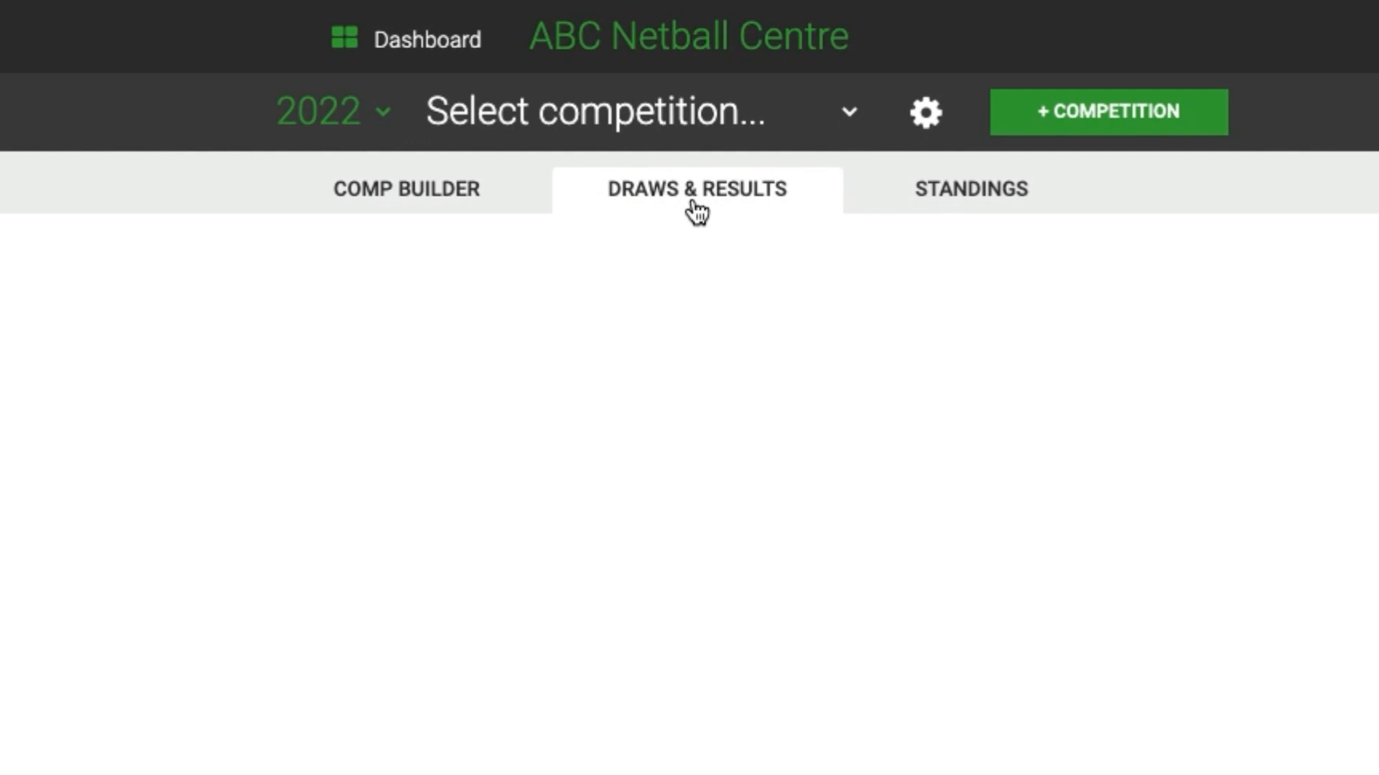
{"action": "left_click", "coordinate": [965, 213]}
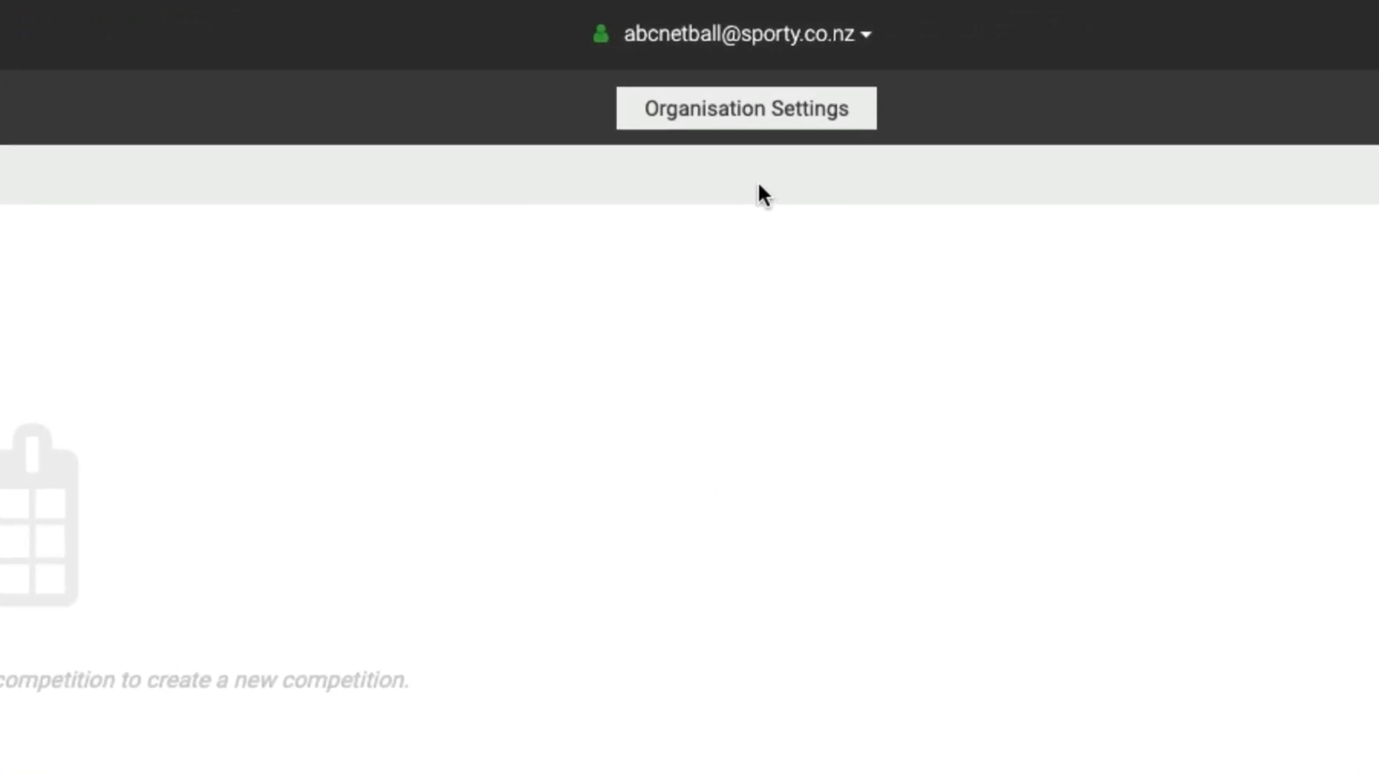
Open the organisation settings and review how the Premier Women grade's default total game duration is set up.
{"action": "left_click", "coordinate": [732, 115]}
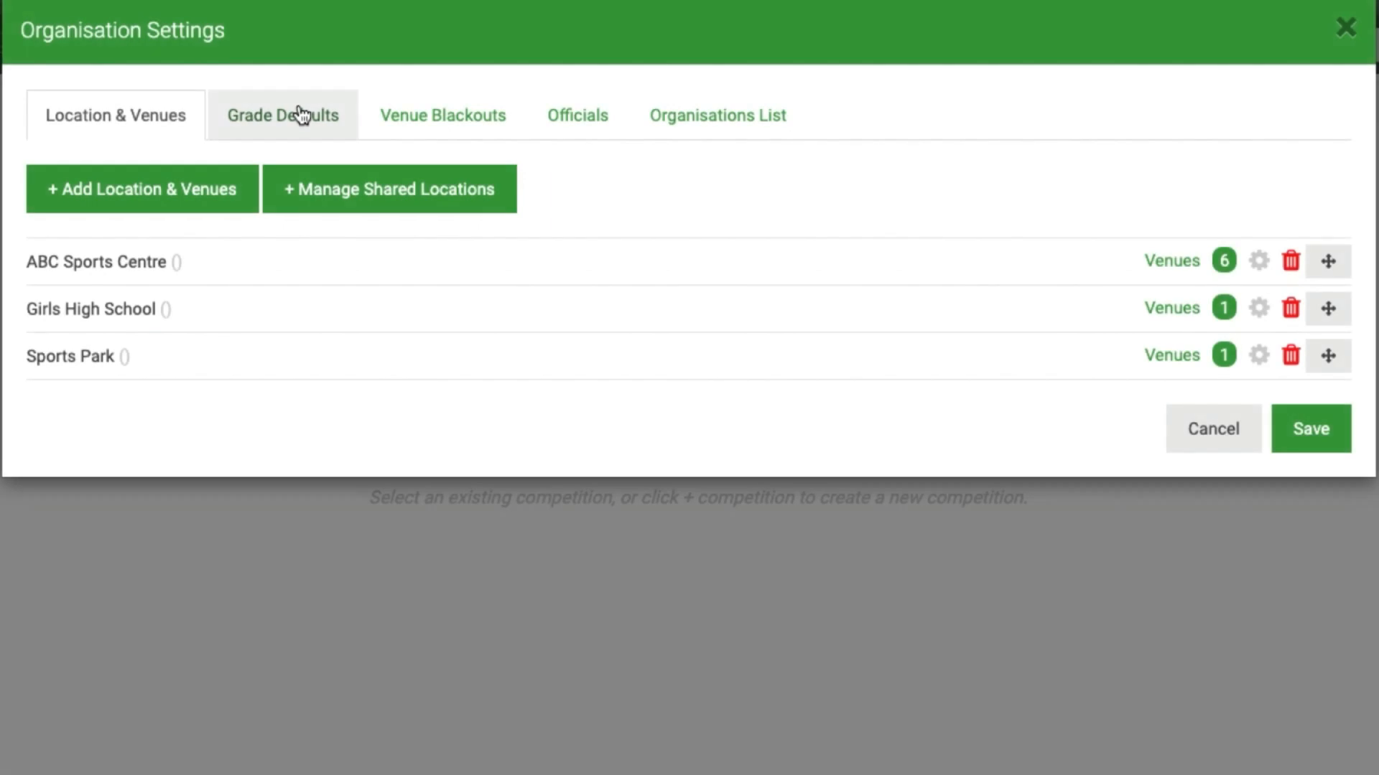
{"action": "left_click", "coordinate": [300, 115]}
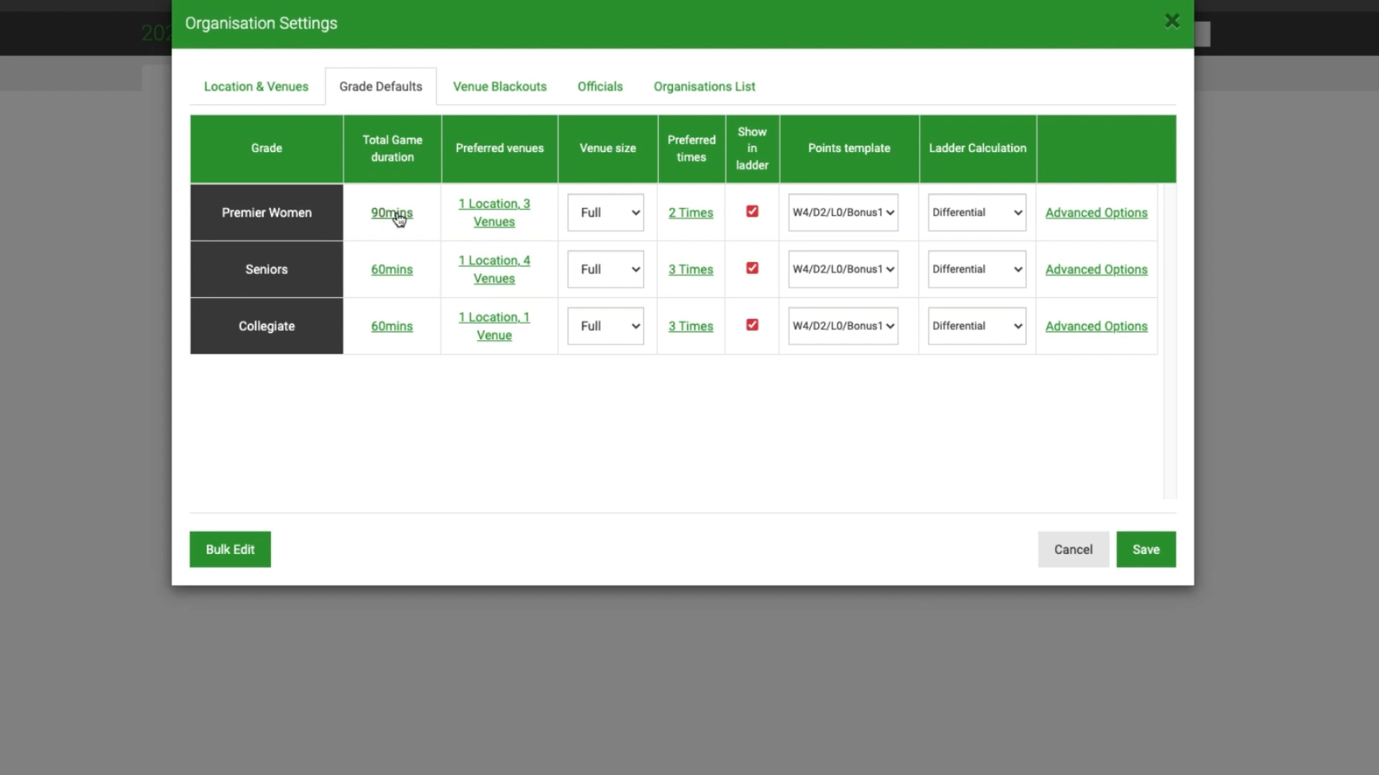
{"action": "left_click", "coordinate": [398, 219]}
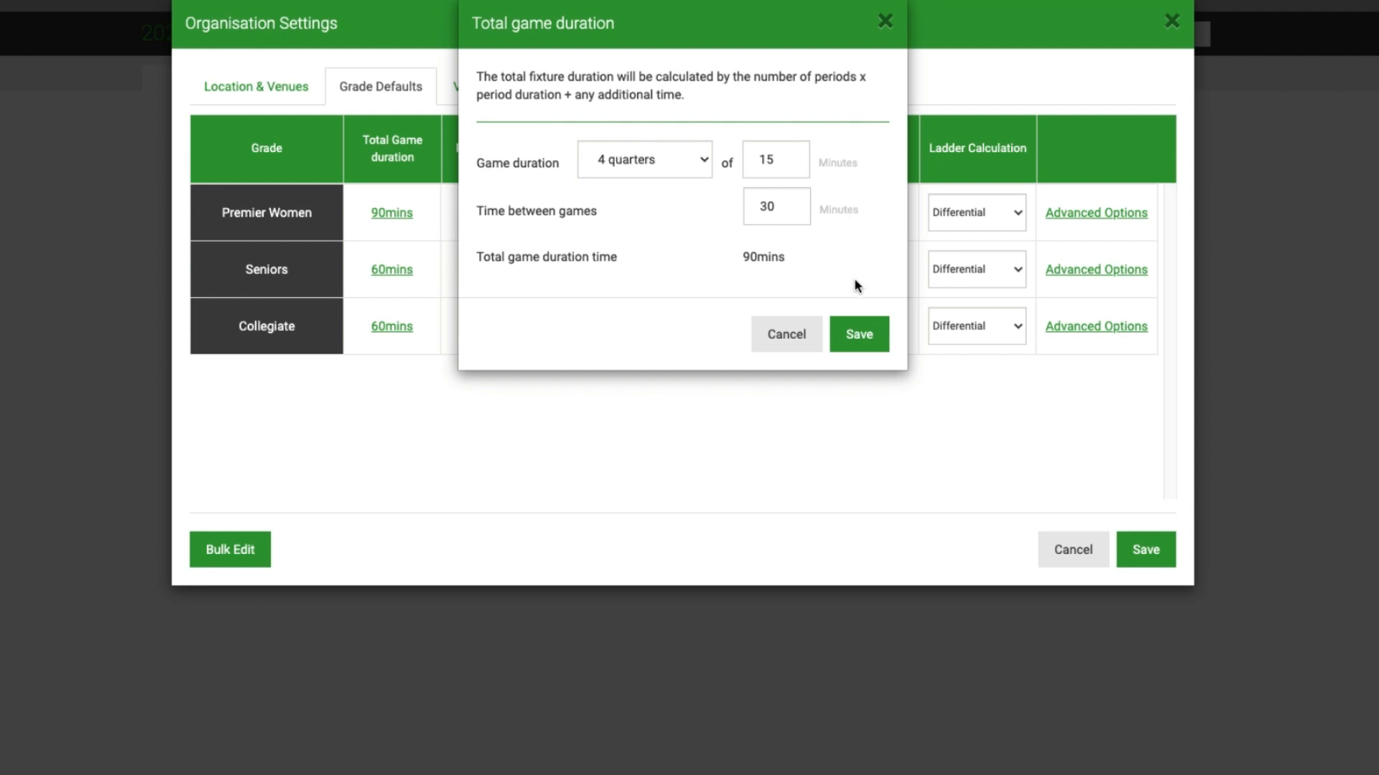
{"action": "left_click", "coordinate": [807, 329]}
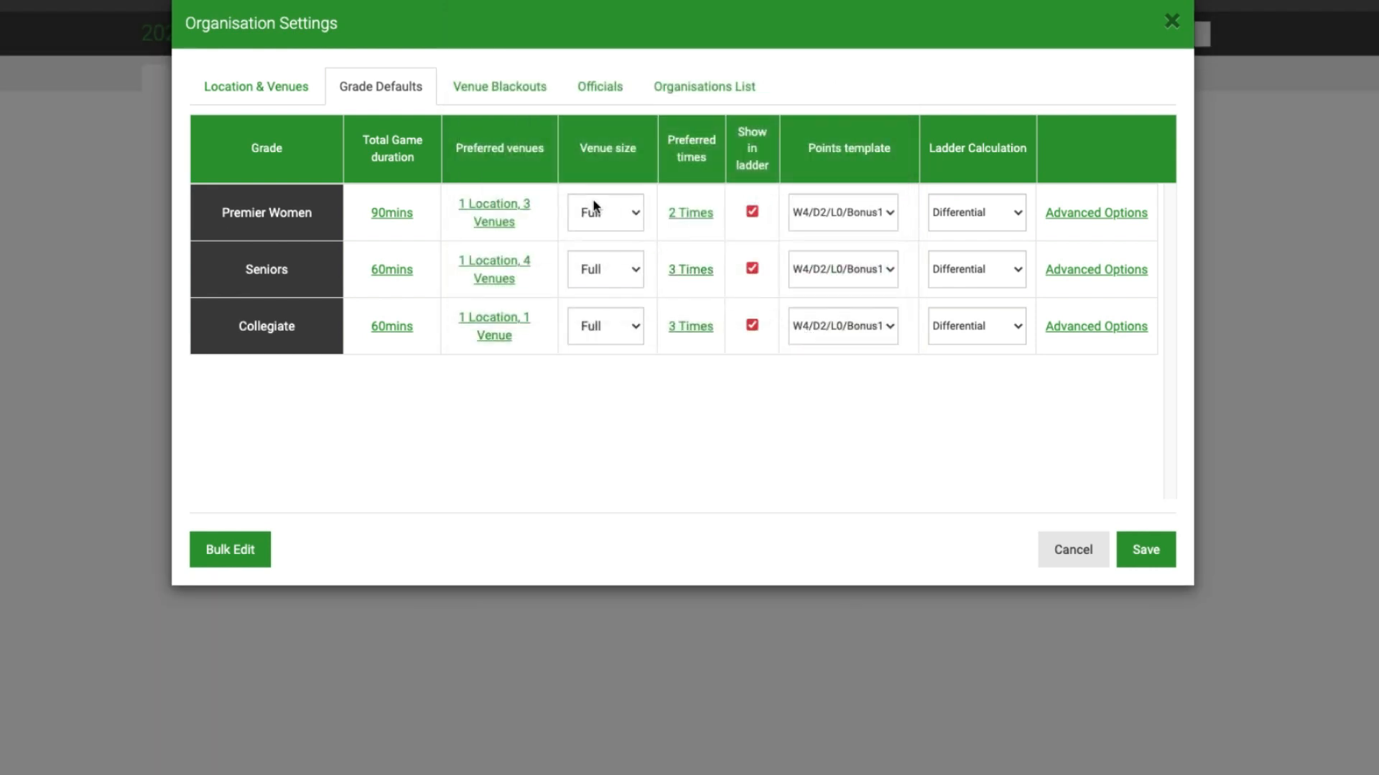
Review the preferred venues and the venue size choices for the Premier Women grade, keeping the existing settings.
{"action": "left_click", "coordinate": [509, 221]}
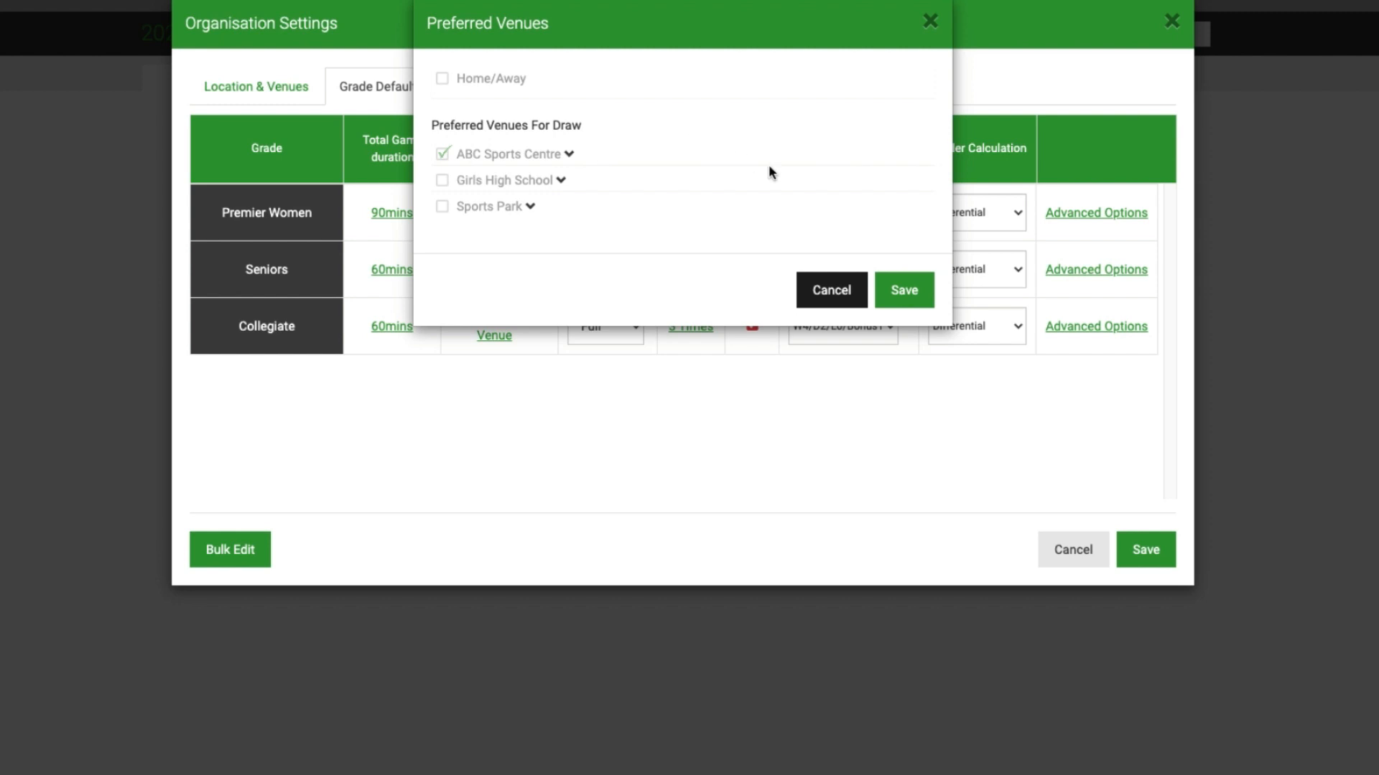
{"action": "left_click", "coordinate": [831, 286]}
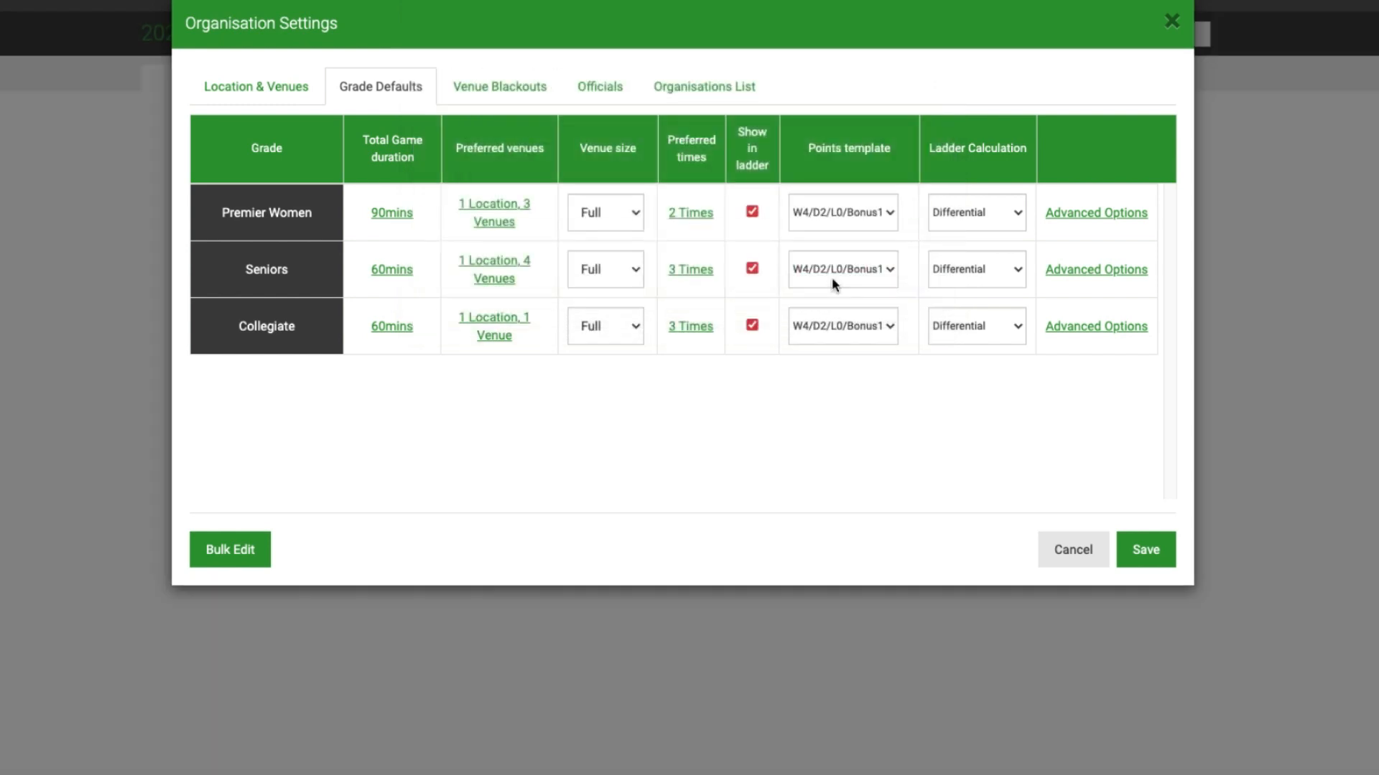
{"action": "left_click", "coordinate": [635, 215]}
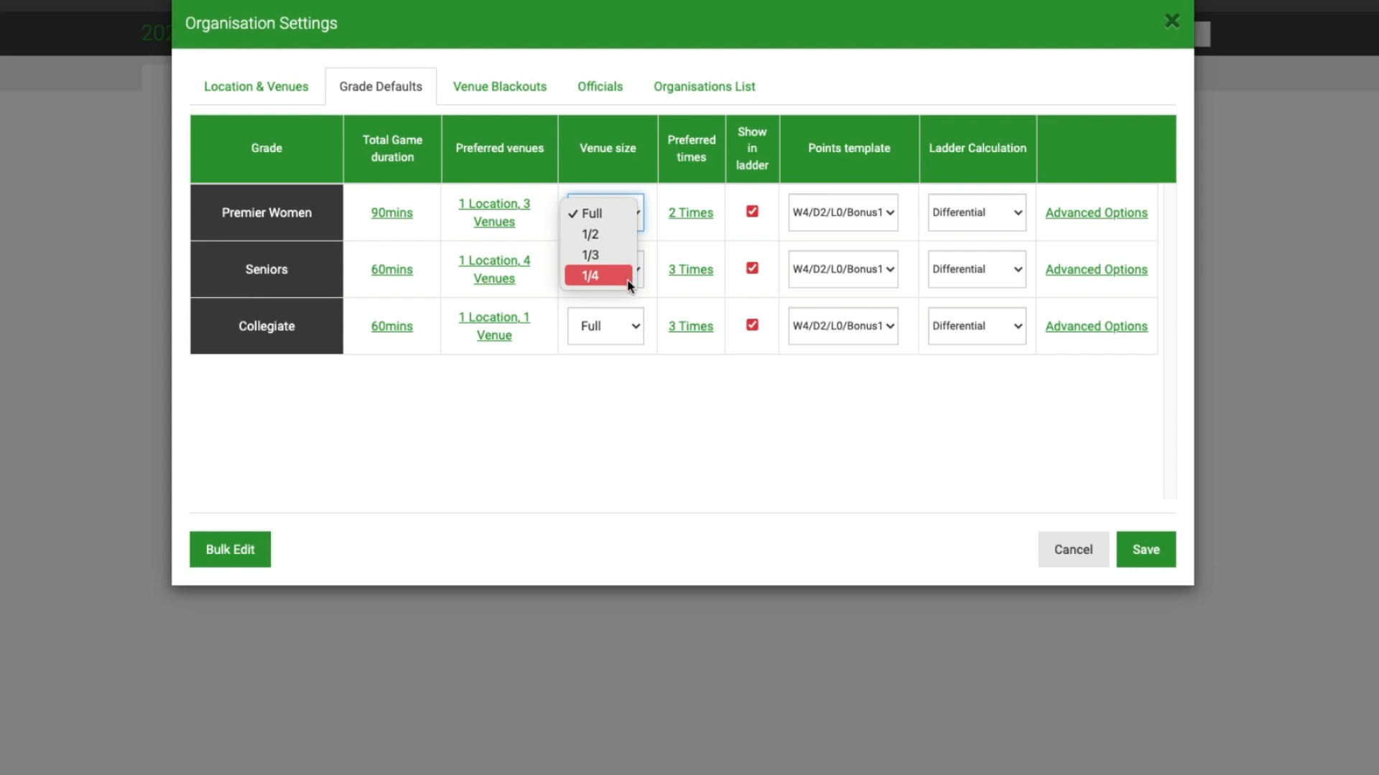
{"action": "left_click", "coordinate": [643, 375]}
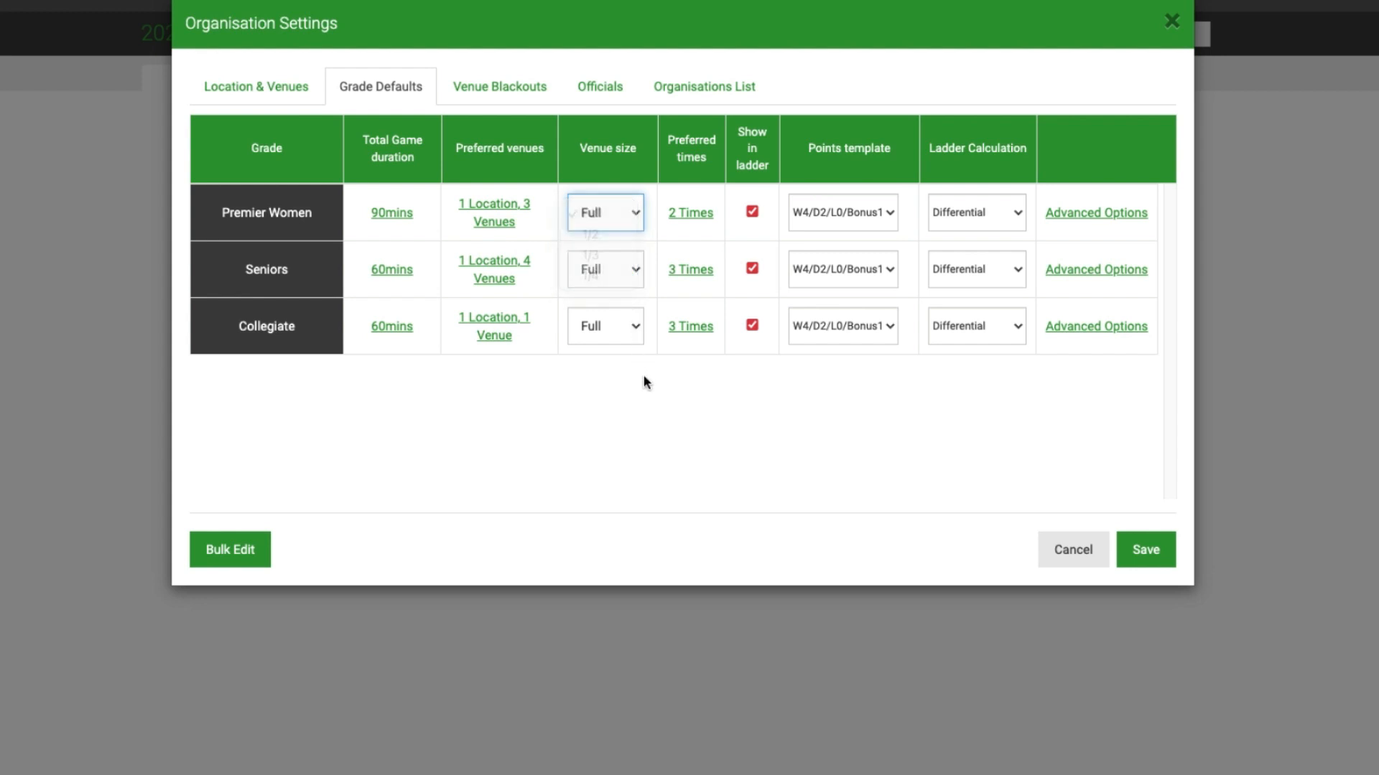
Review the Premier Women preferred times, compare the two options for filling times or venues first, and discard any changes.
{"action": "left_click", "coordinate": [697, 213]}
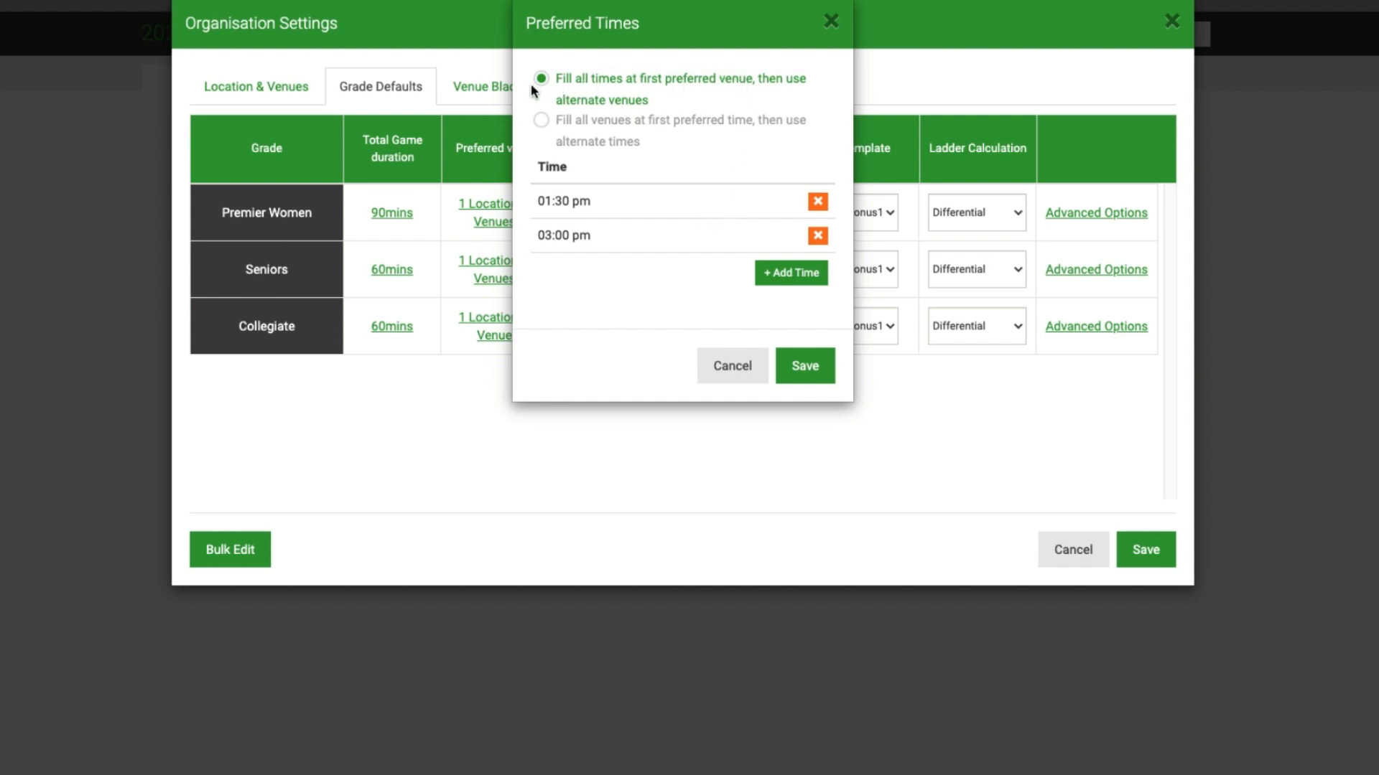
{"action": "left_click", "coordinate": [541, 119]}
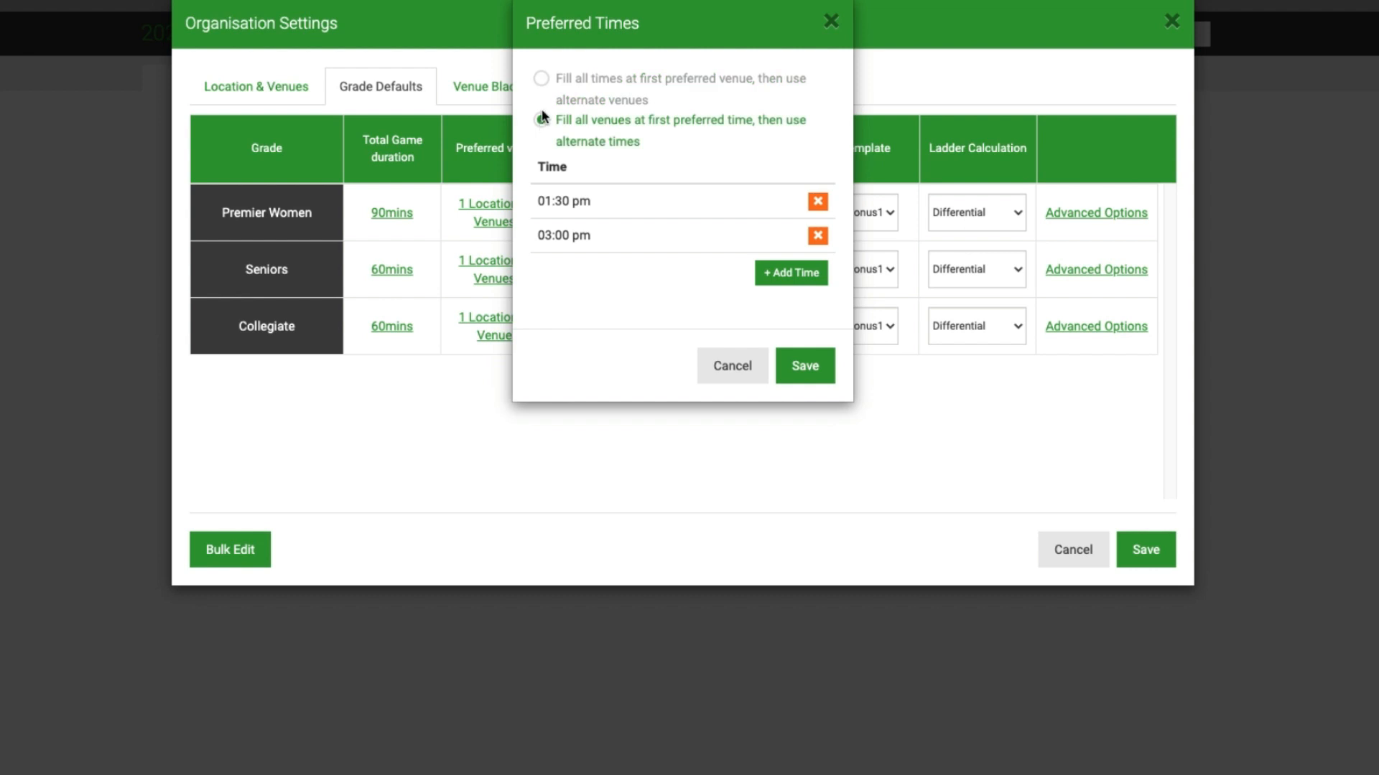
{"action": "left_click", "coordinate": [541, 79]}
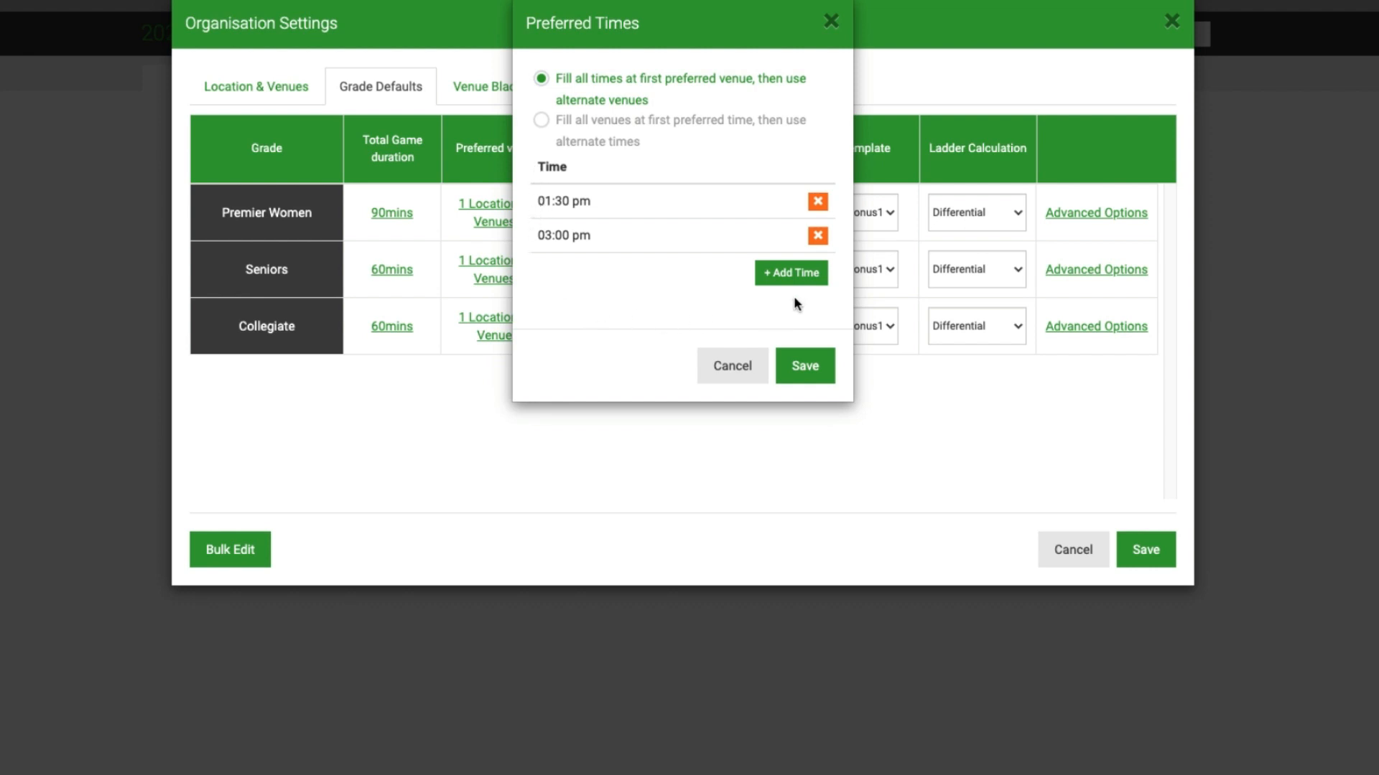
{"action": "left_click", "coordinate": [749, 364]}
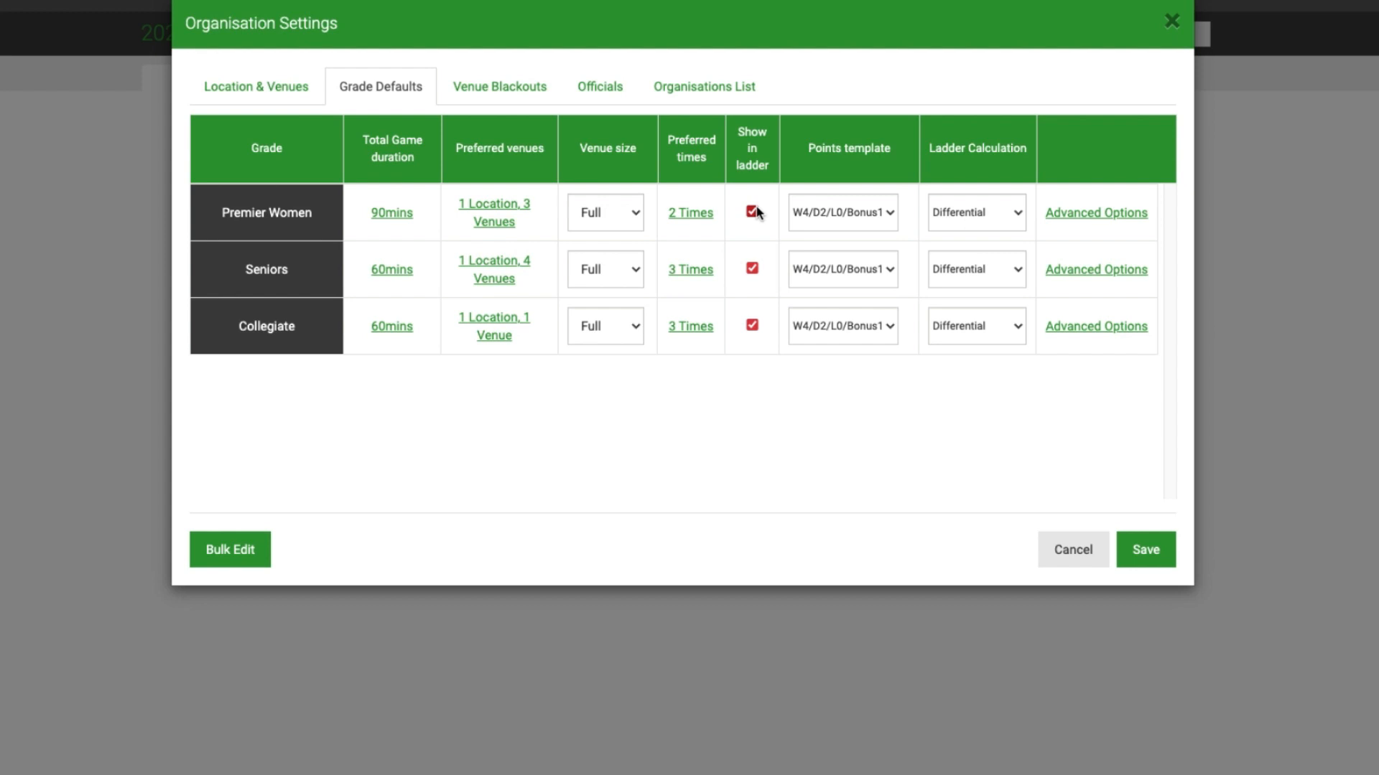
Review the available points templates and ladder calculation methods for the Premier Women grade without changing either.
{"action": "left_click", "coordinate": [885, 214]}
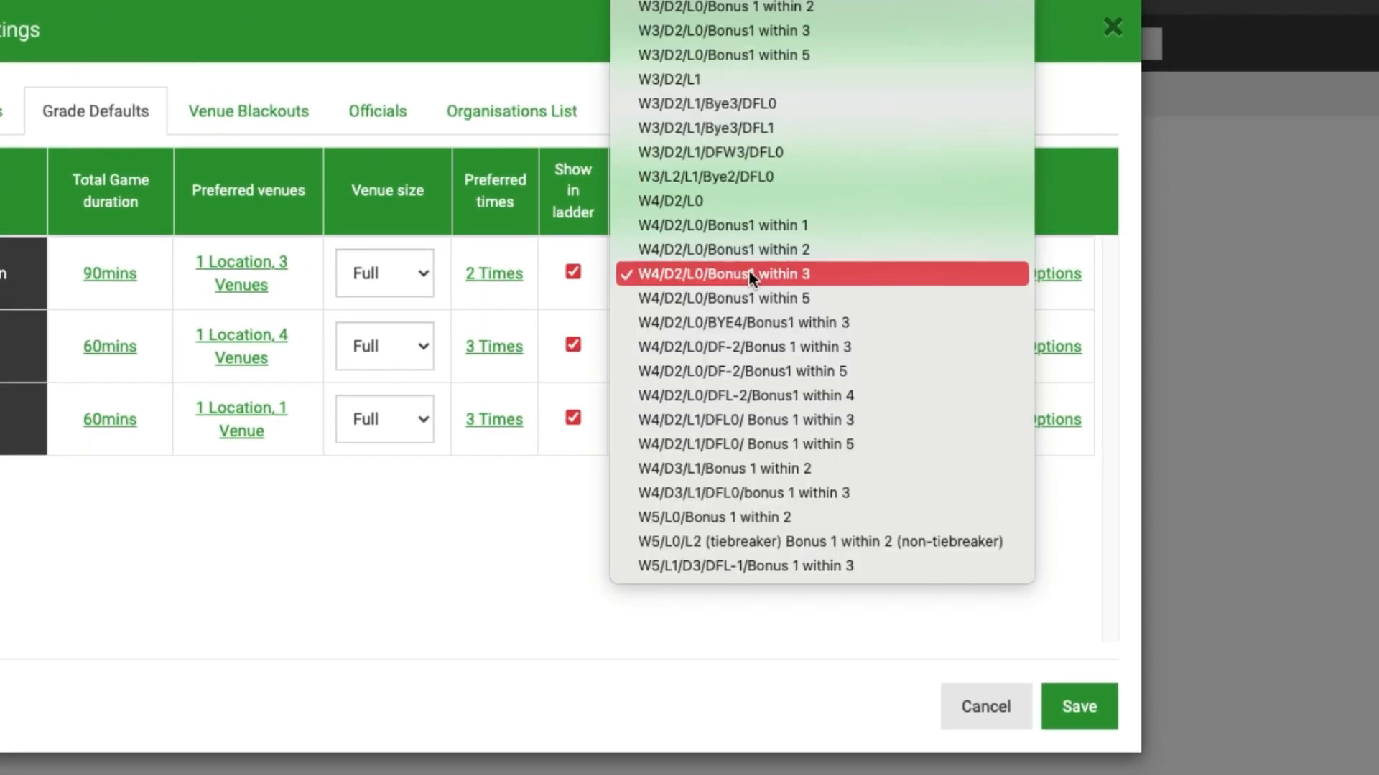
{"action": "scroll", "coordinate": [748, 271], "scroll_direction": "up", "scroll_amount": 10}
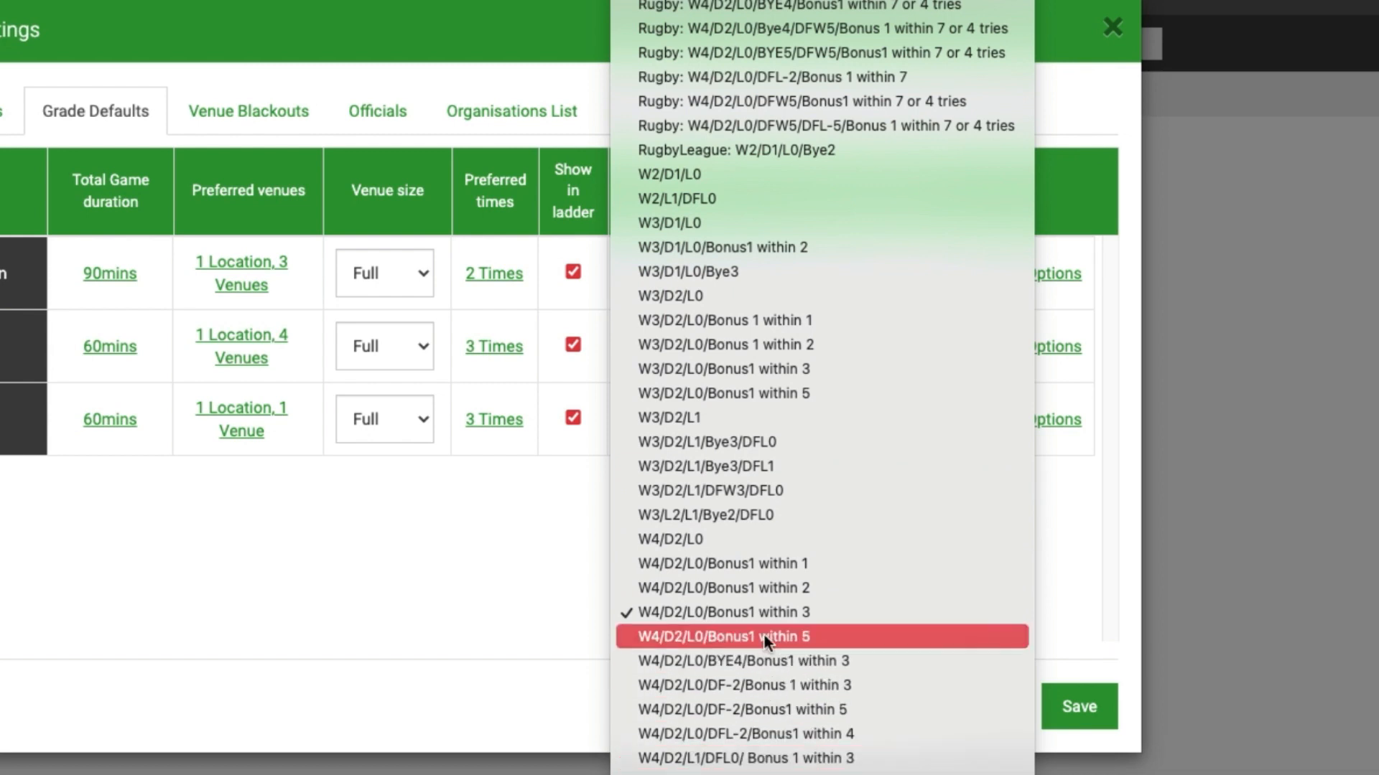
{"action": "left_click", "coordinate": [549, 596]}
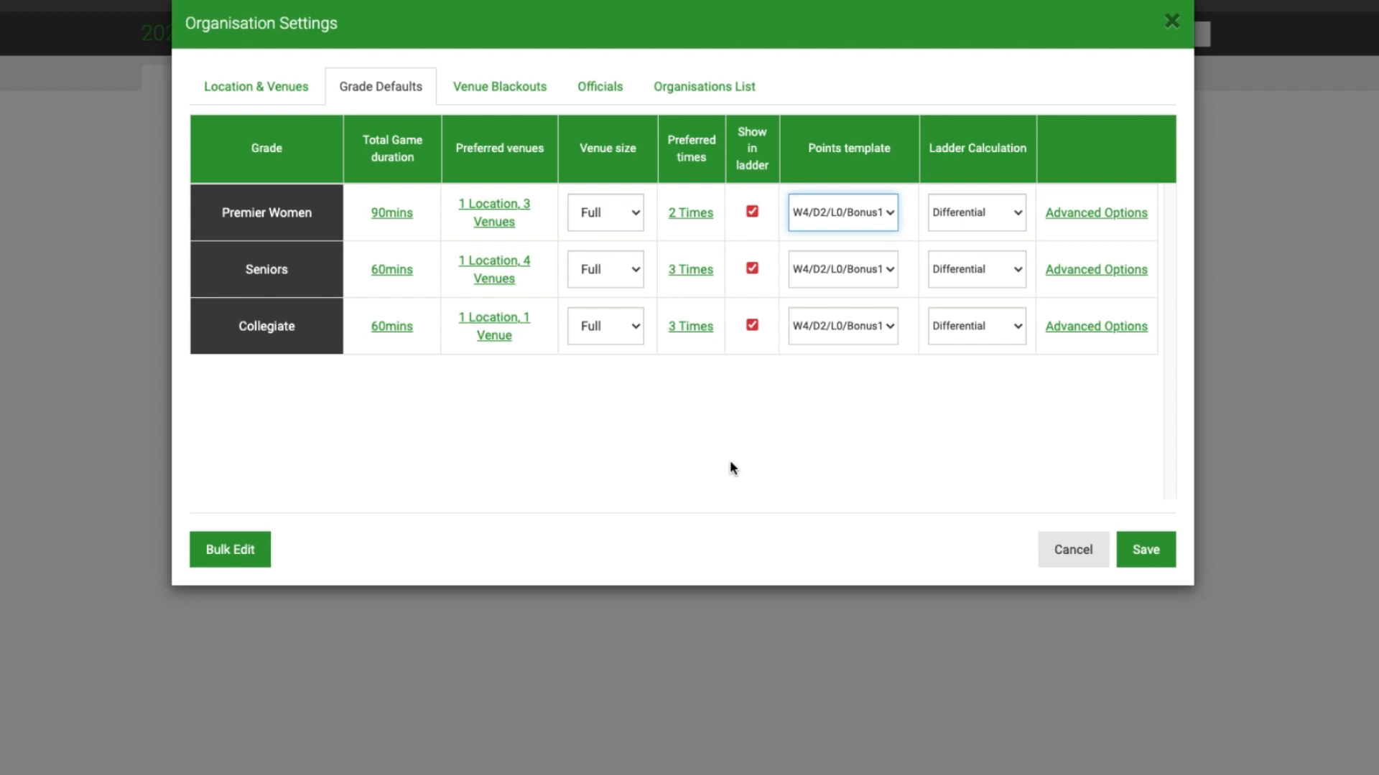
{"action": "left_click", "coordinate": [990, 226]}
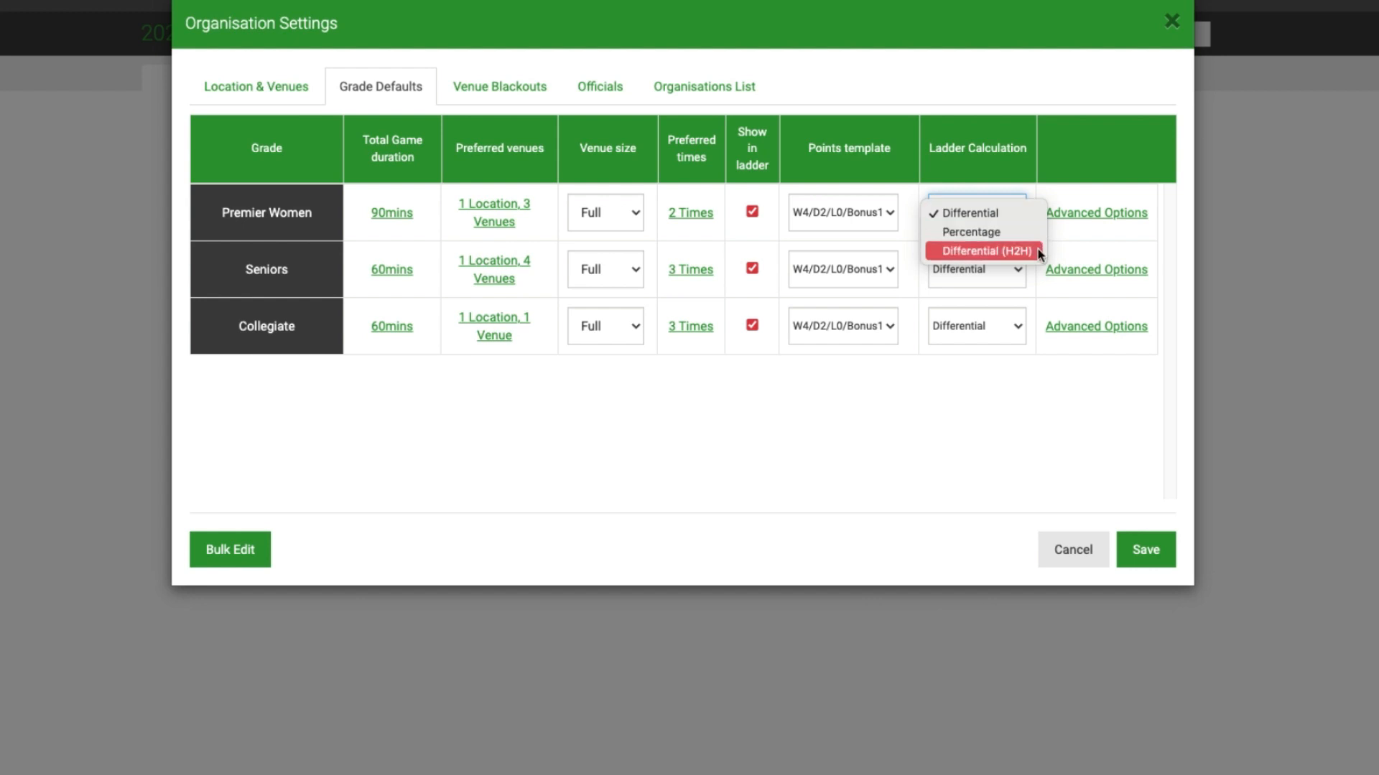
{"action": "left_click", "coordinate": [1024, 411]}
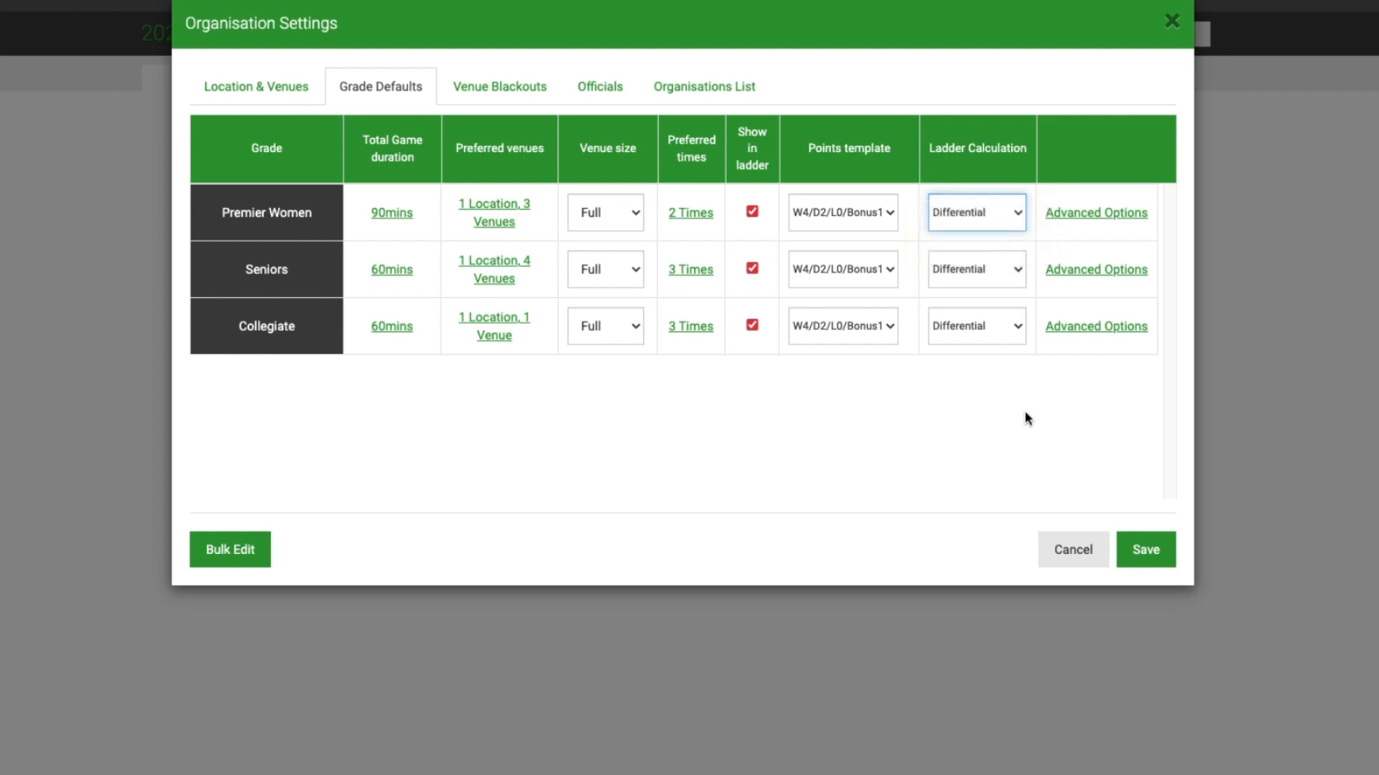
Review the Premier Women advanced options without saving, and view the organisation's venue blackouts.
{"action": "left_click", "coordinate": [1099, 214]}
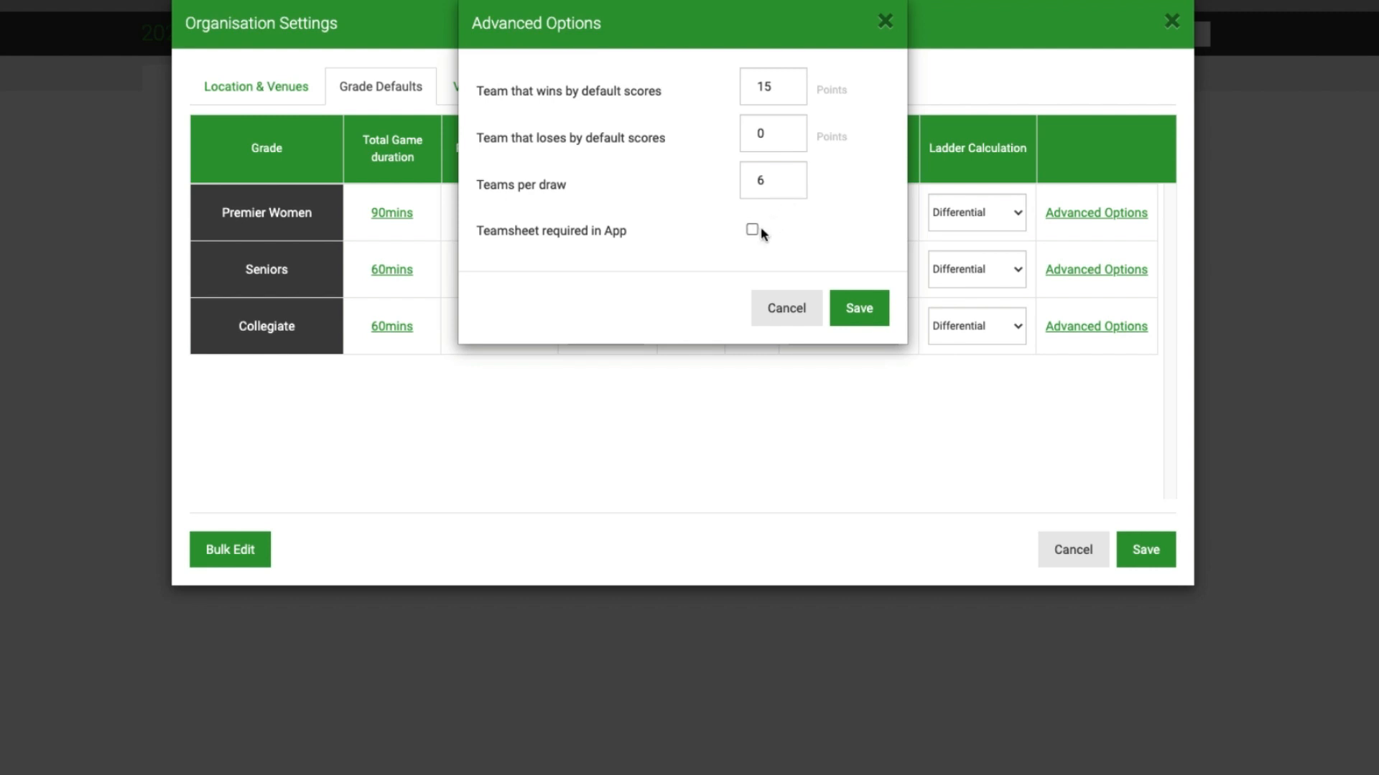
{"action": "left_click", "coordinate": [790, 307]}
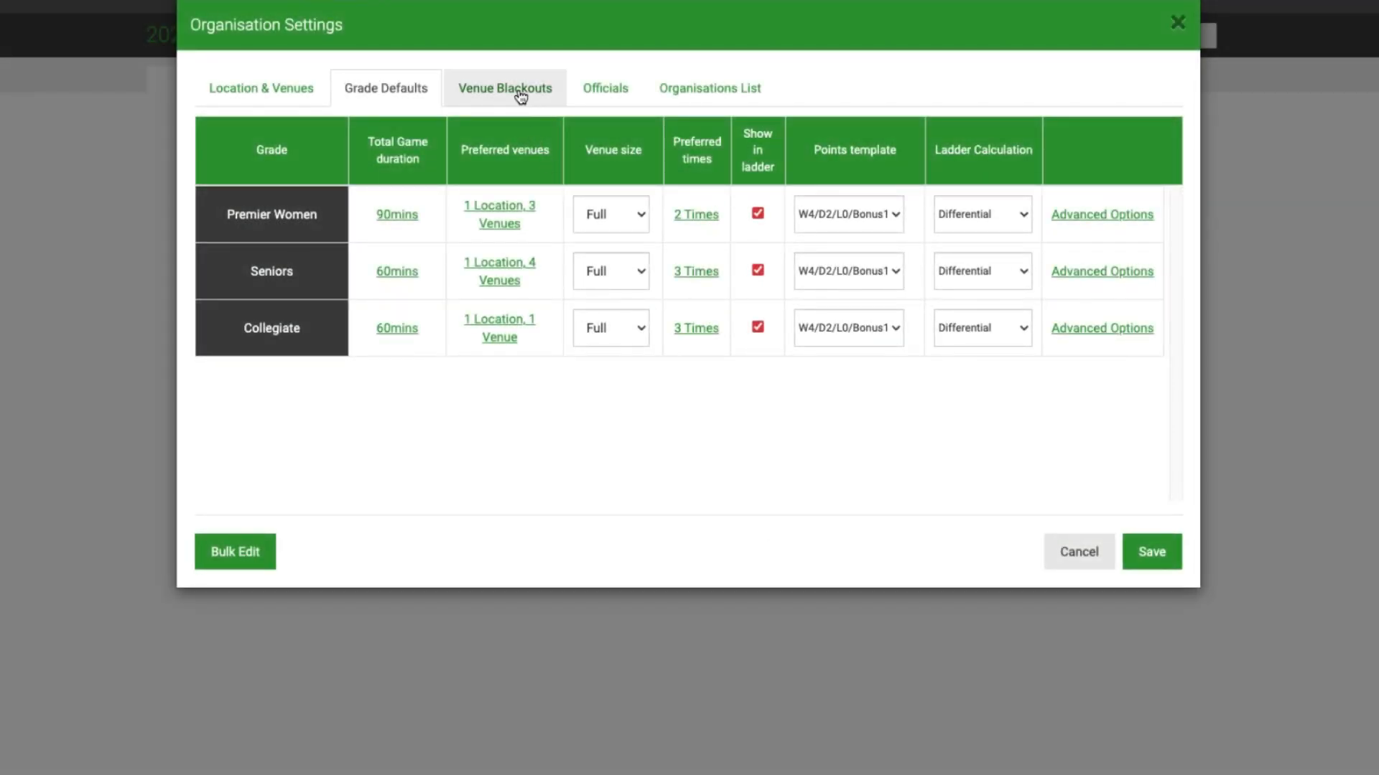
{"action": "left_click", "coordinate": [521, 95]}
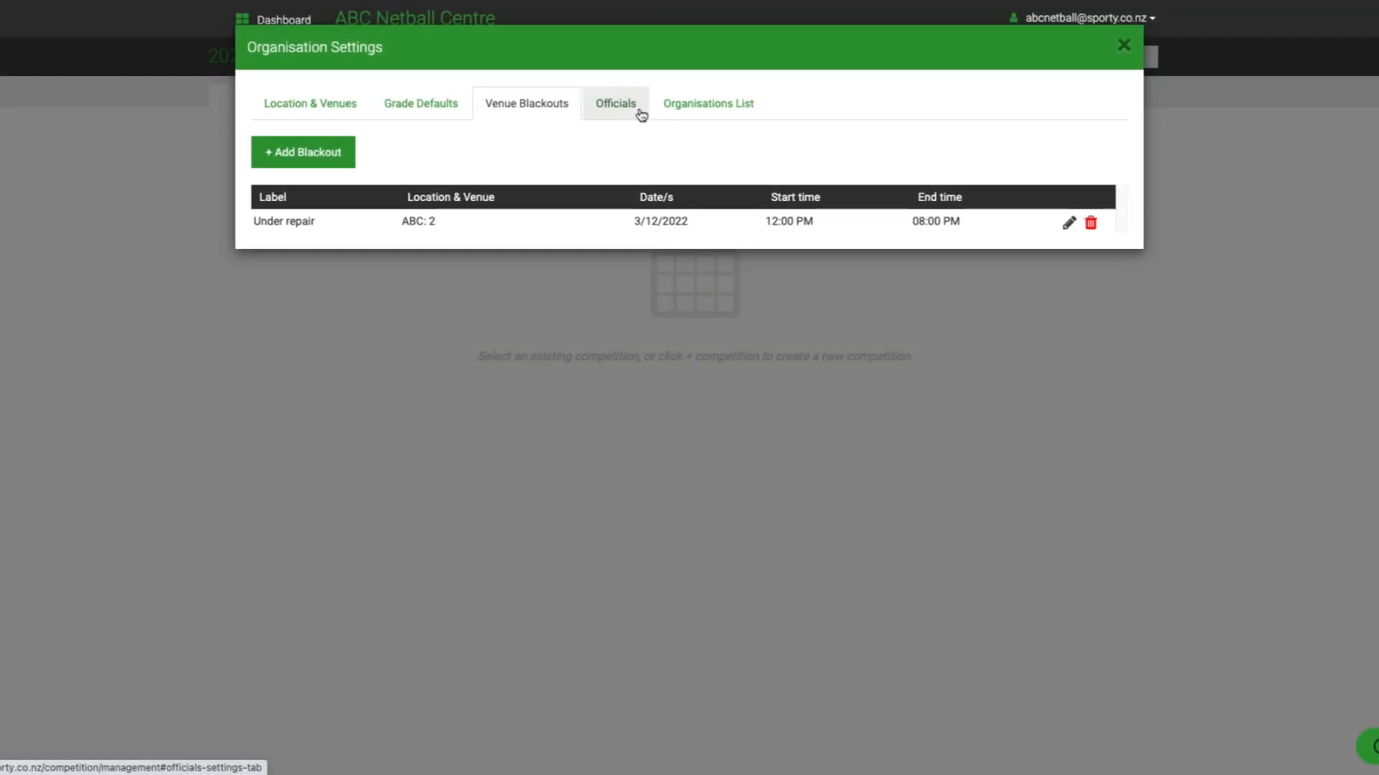
Review the form for adding an official, including its type choices, without saving, and view the organisations list.
{"action": "left_click", "coordinate": [641, 115]}
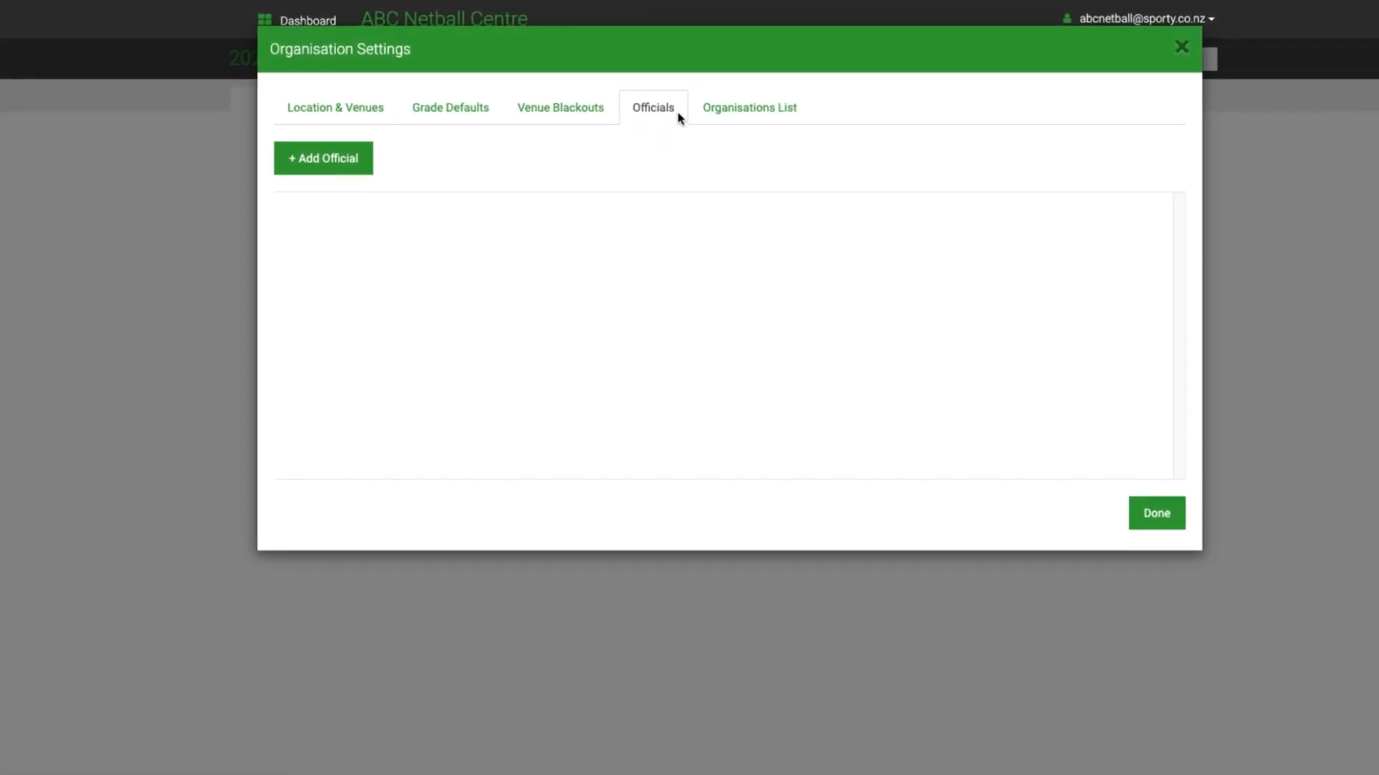
{"action": "left_click", "coordinate": [510, 196]}
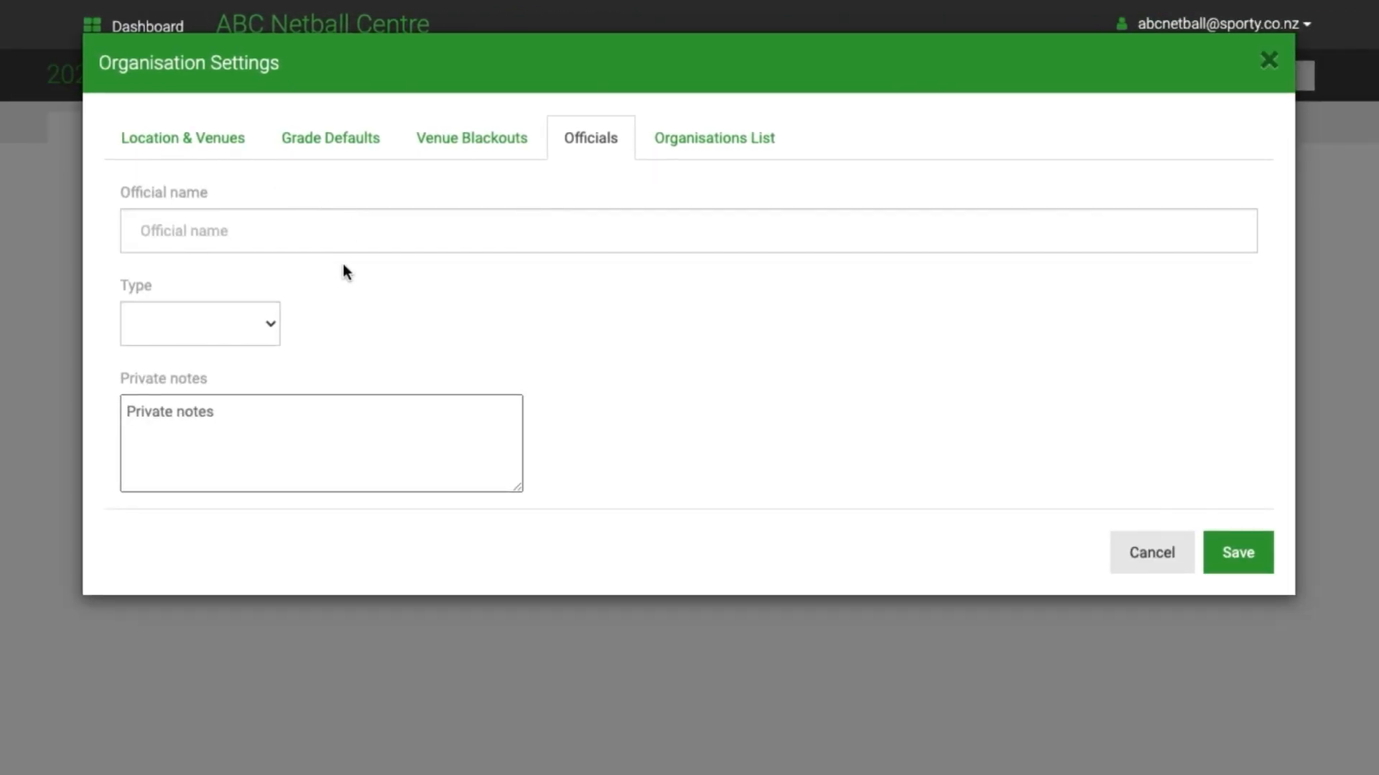
{"action": "left_click", "coordinate": [274, 324]}
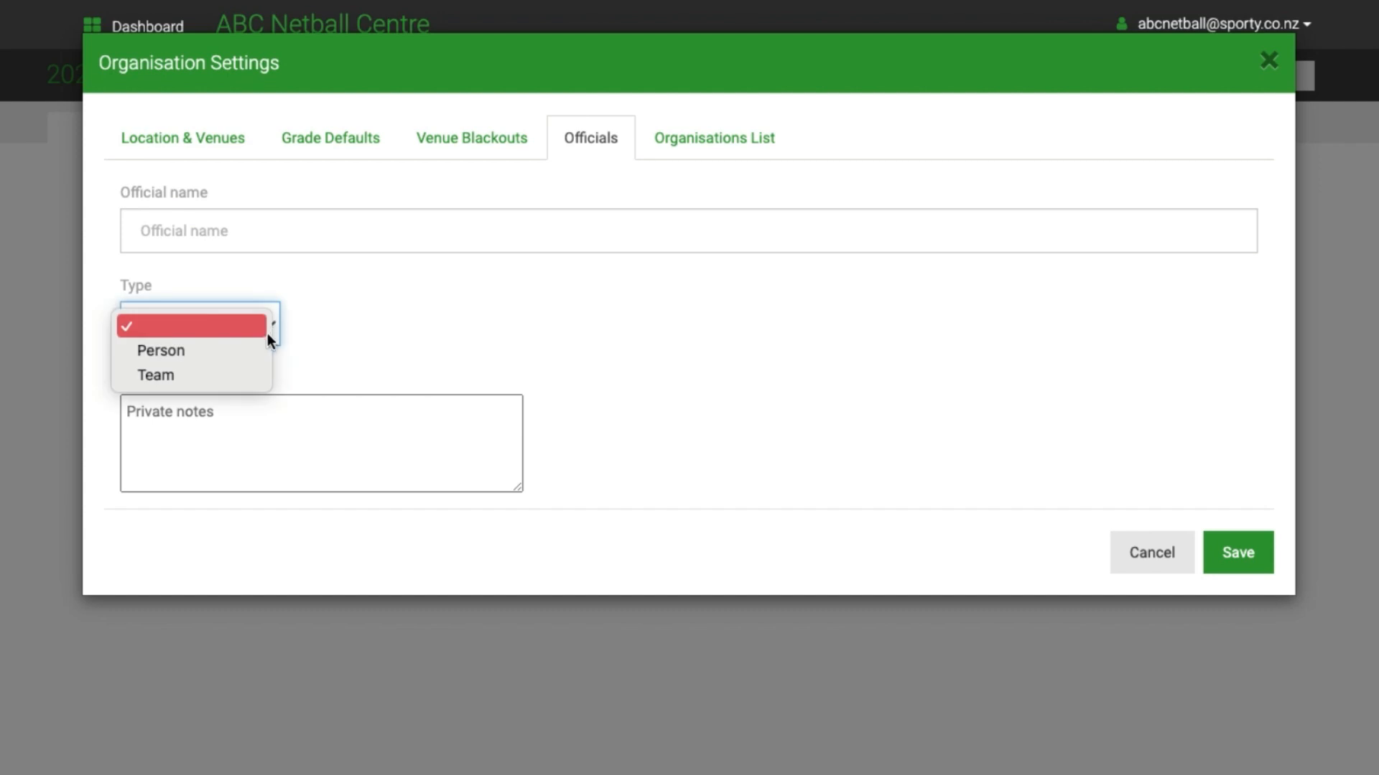
{"action": "left_click", "coordinate": [313, 422]}
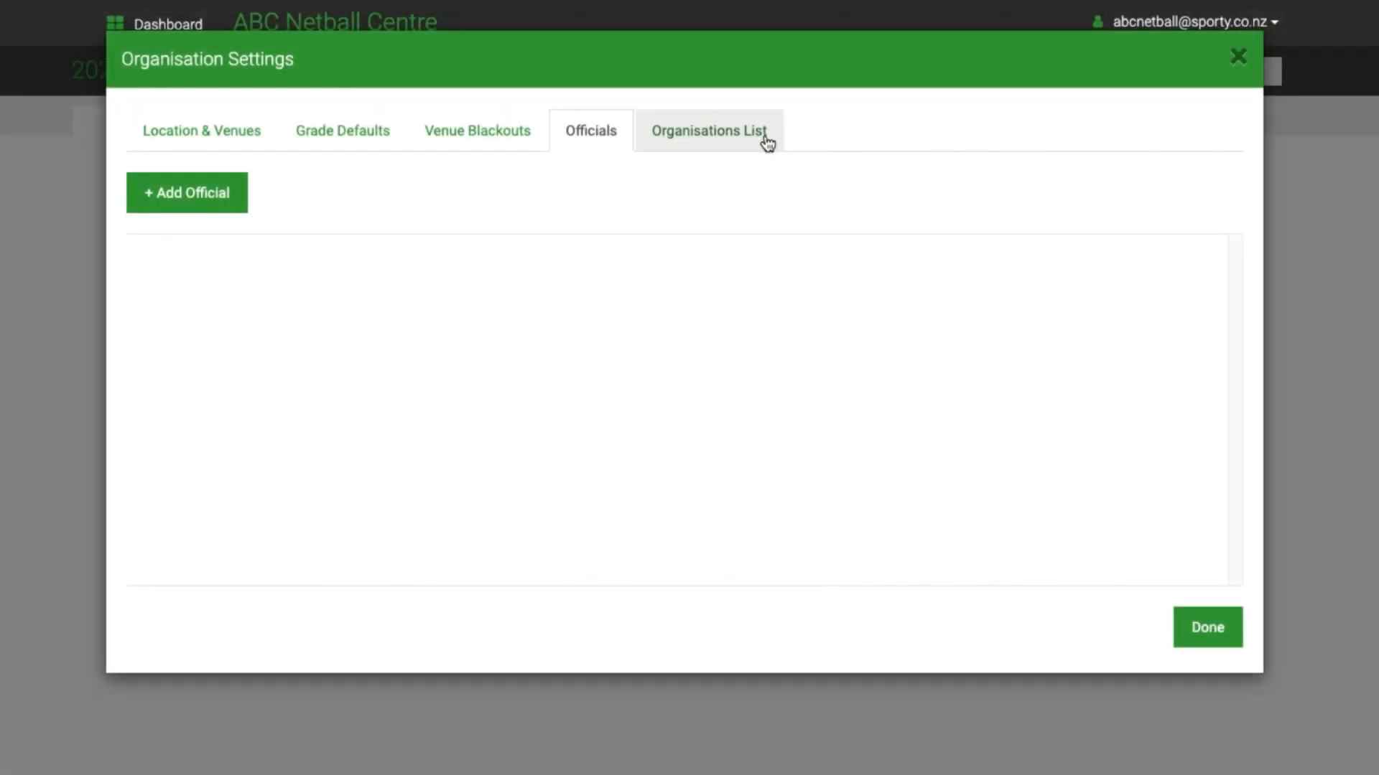
{"action": "left_click", "coordinate": [766, 138]}
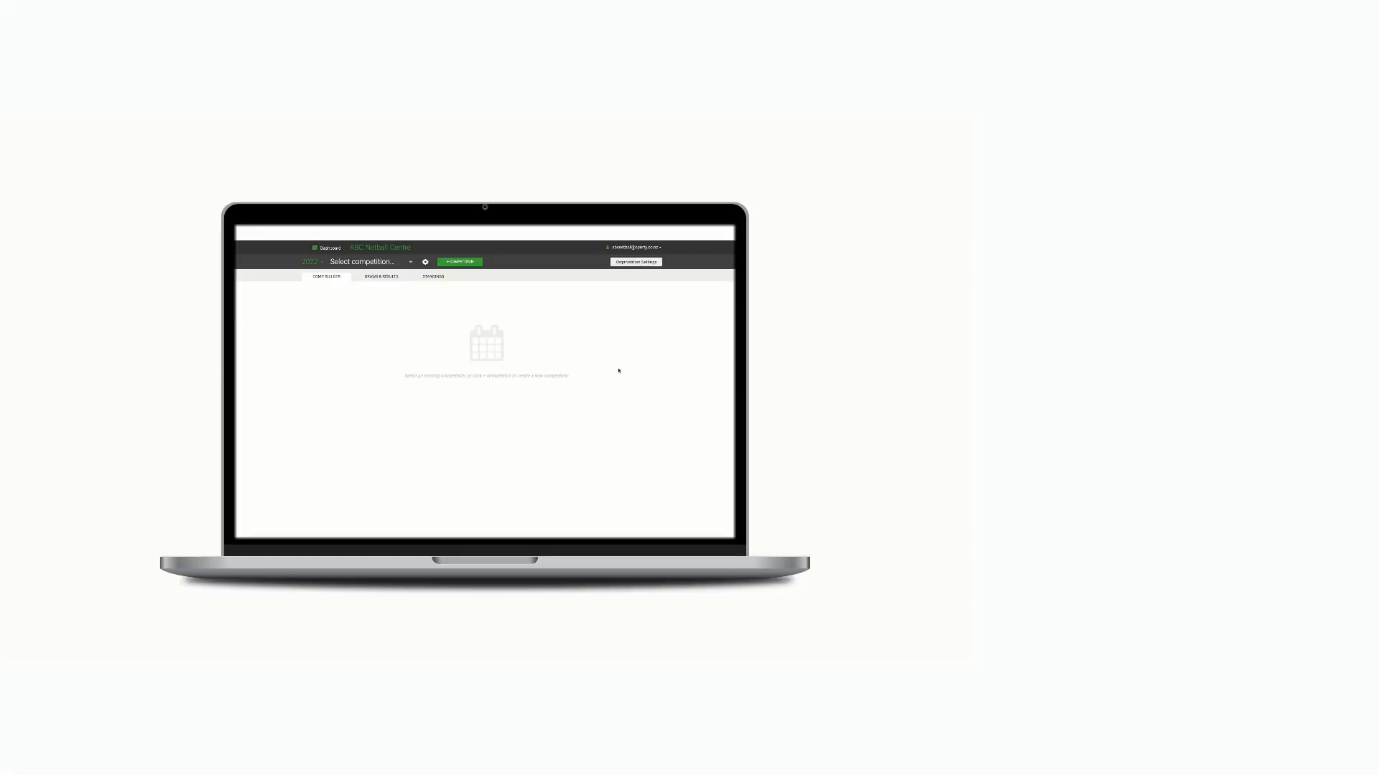
Reopen the organisation settings to view the locations and venues.
{"action": "left_click", "coordinate": [640, 263]}
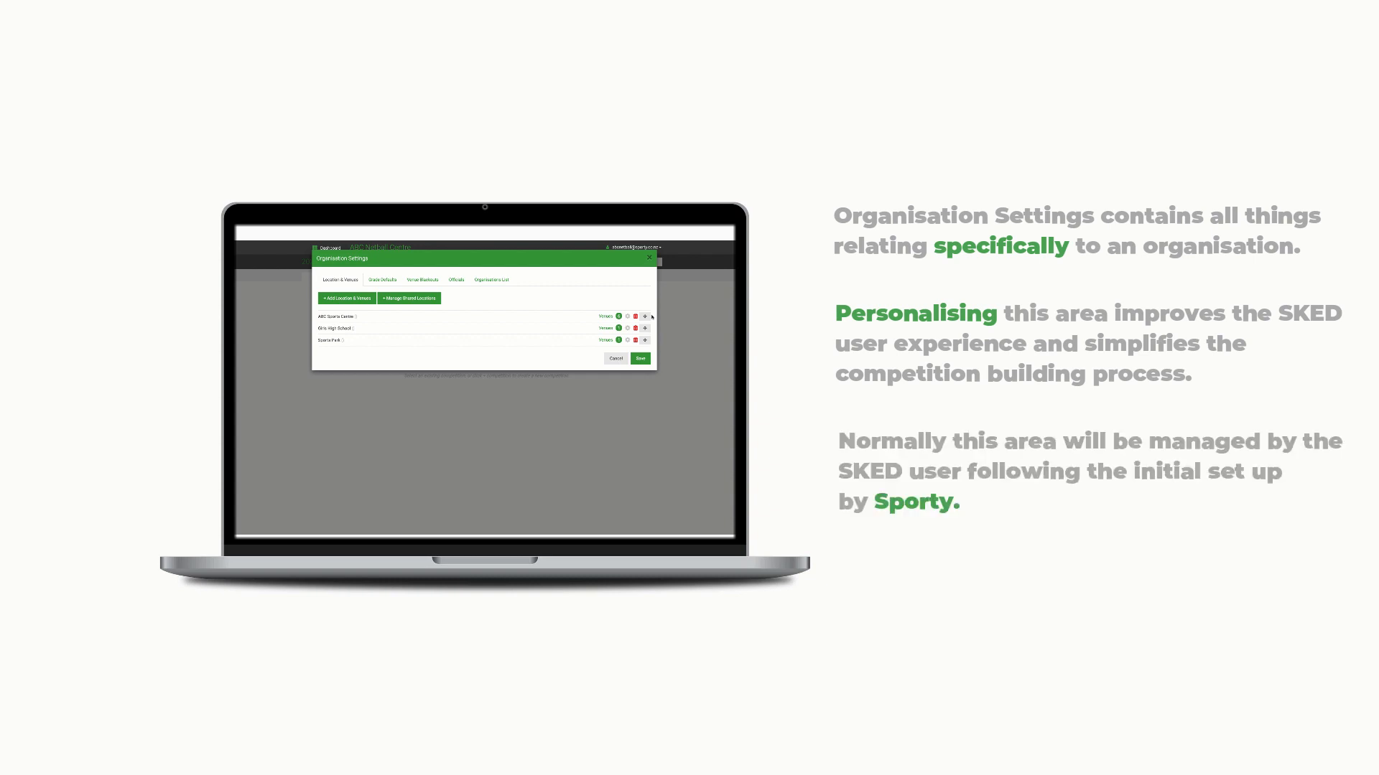
{"action": "left_click", "coordinate": [347, 330]}
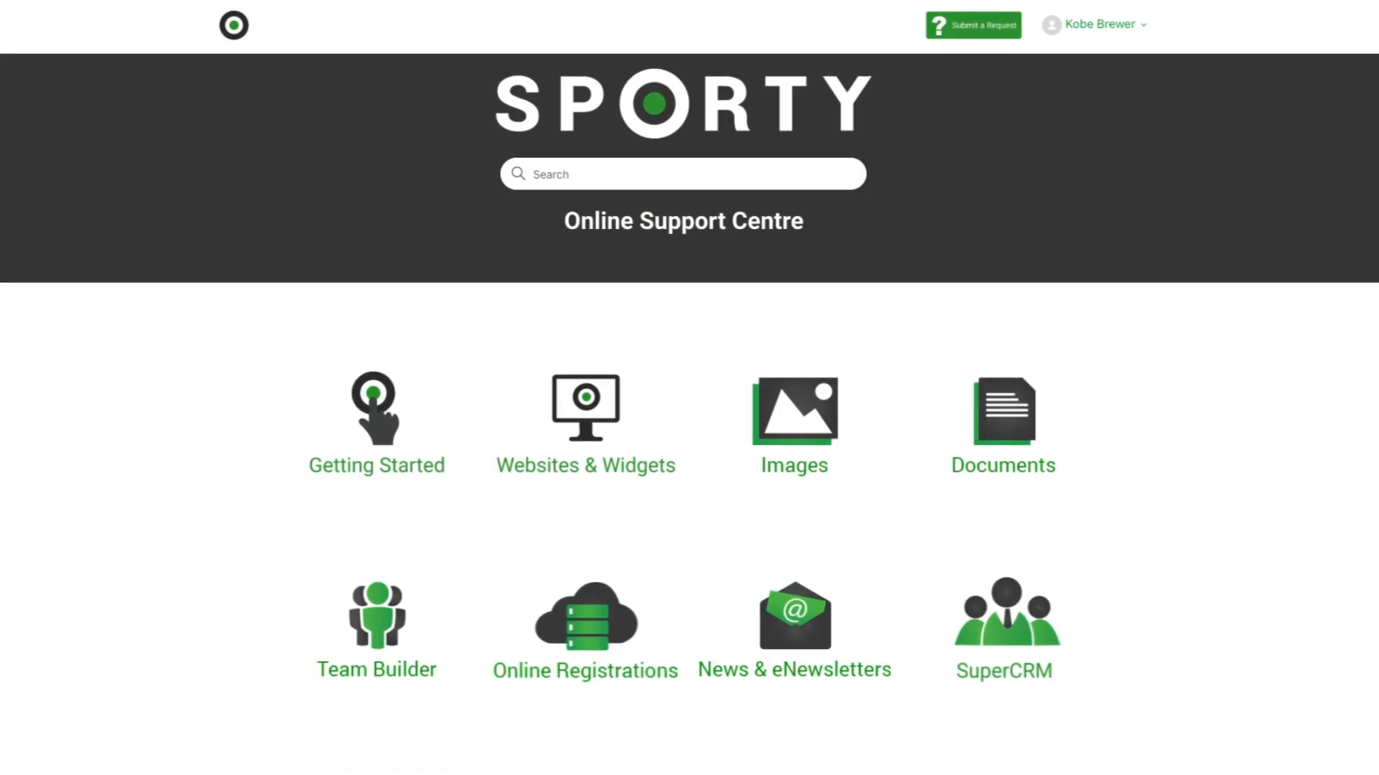
Open the SKED Competition Manager section in the Sporty Online Support Centre and browse its help articles.
{"action": "scroll", "coordinate": [689, 388], "scroll_direction": "down", "scroll_amount": 5}
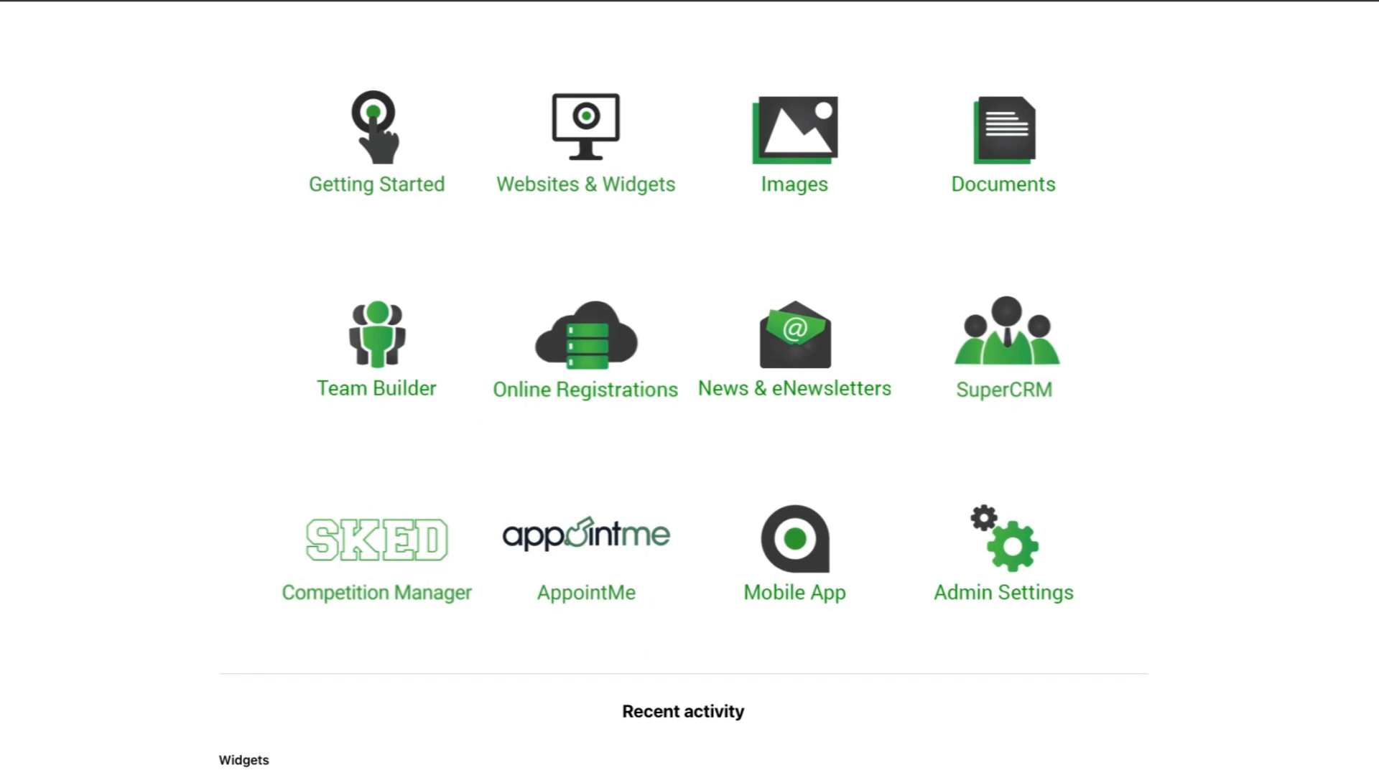
{"action": "scroll", "coordinate": [690, 388], "scroll_direction": "down", "scroll_amount": 1}
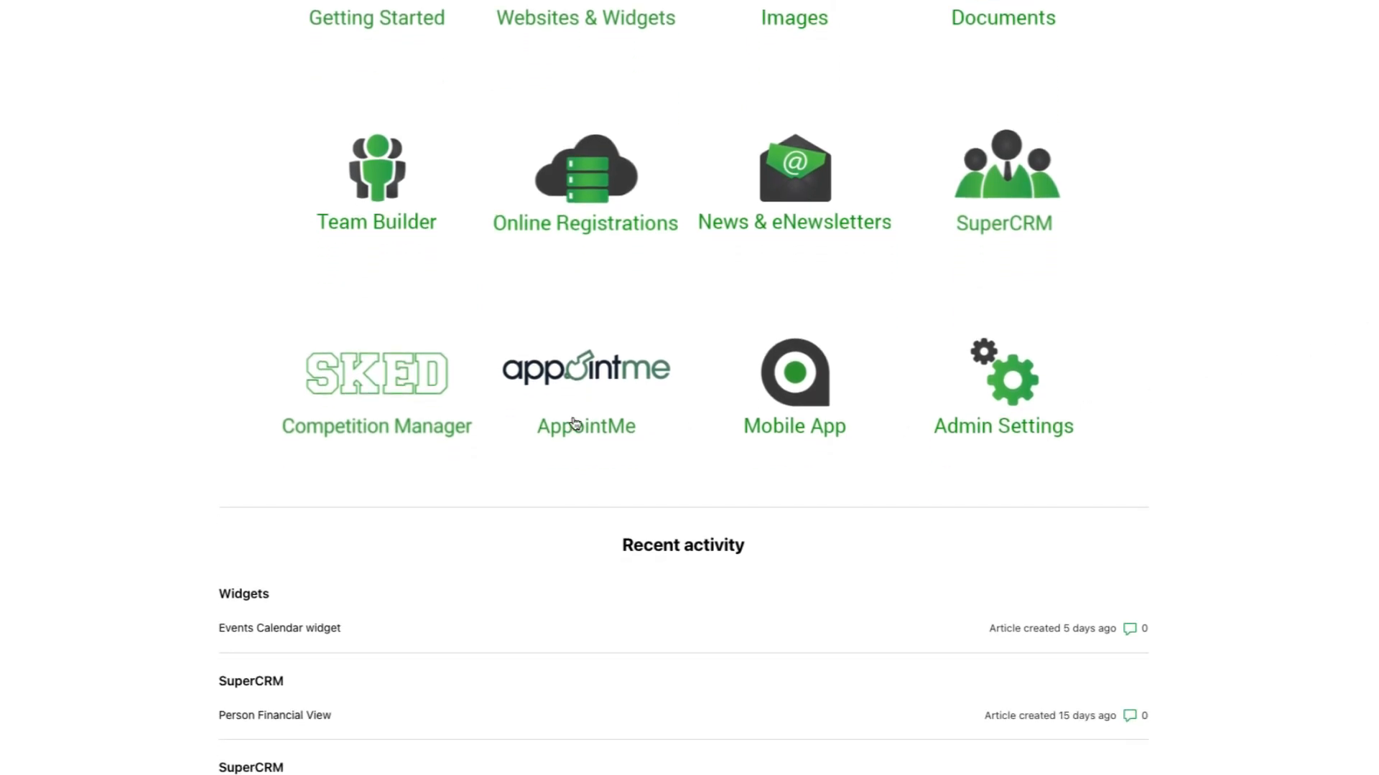
{"action": "left_click", "coordinate": [371, 392]}
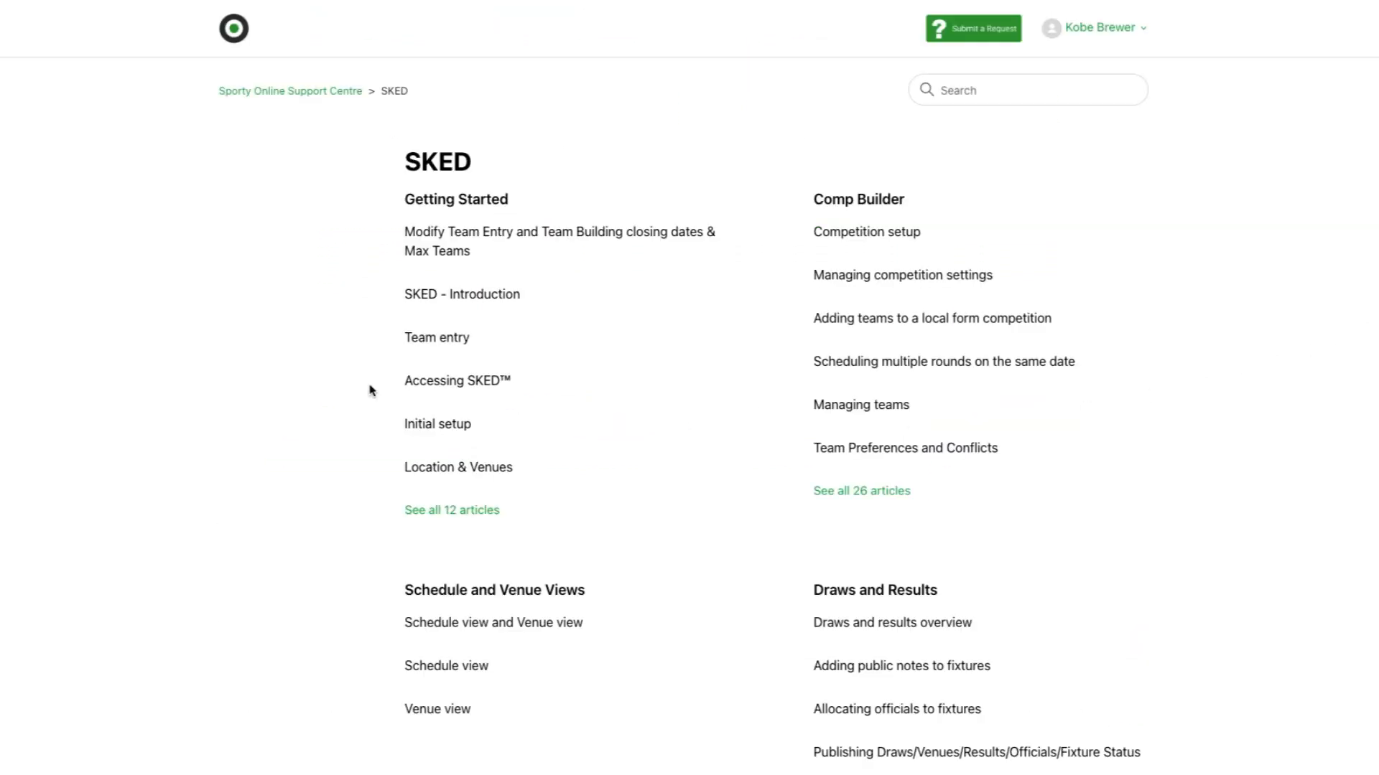
{"action": "scroll", "coordinate": [369, 391], "scroll_direction": "down", "scroll_amount": 5}
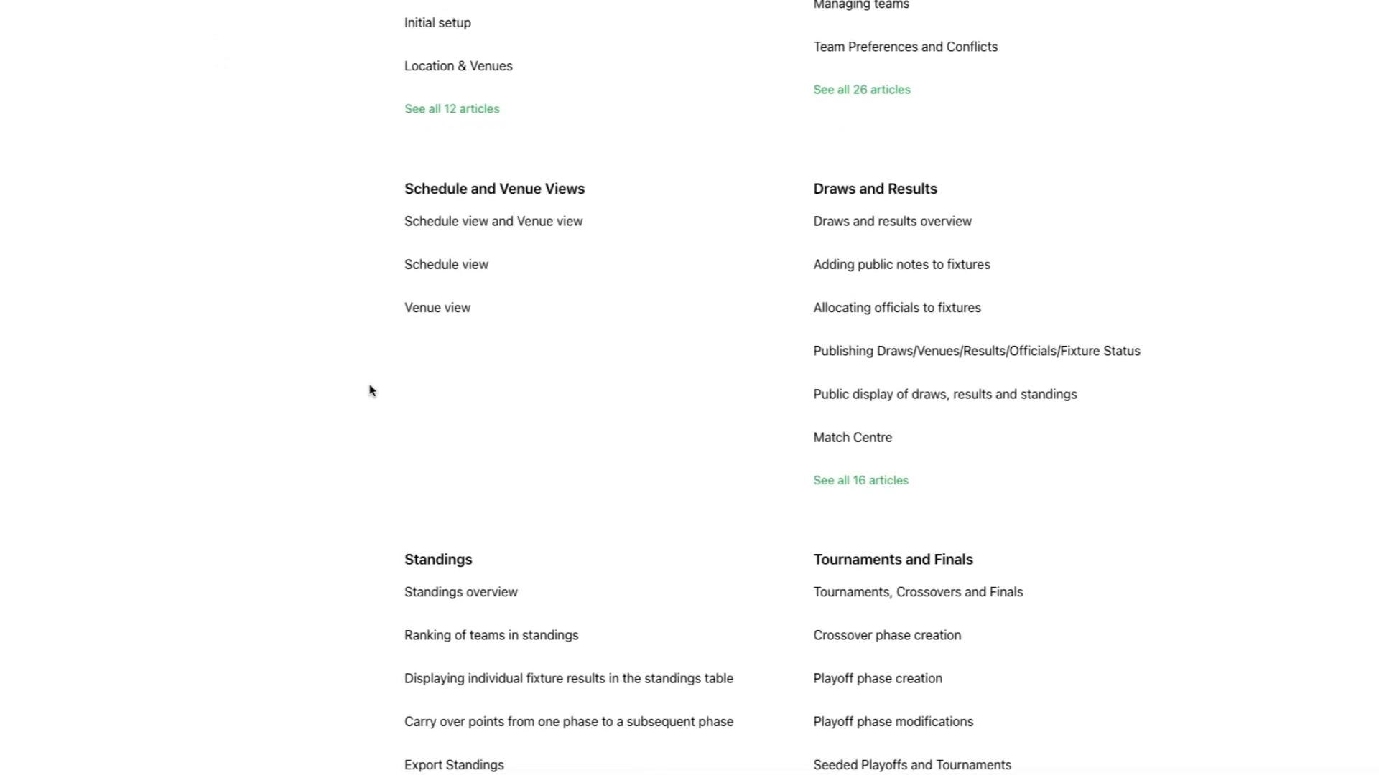